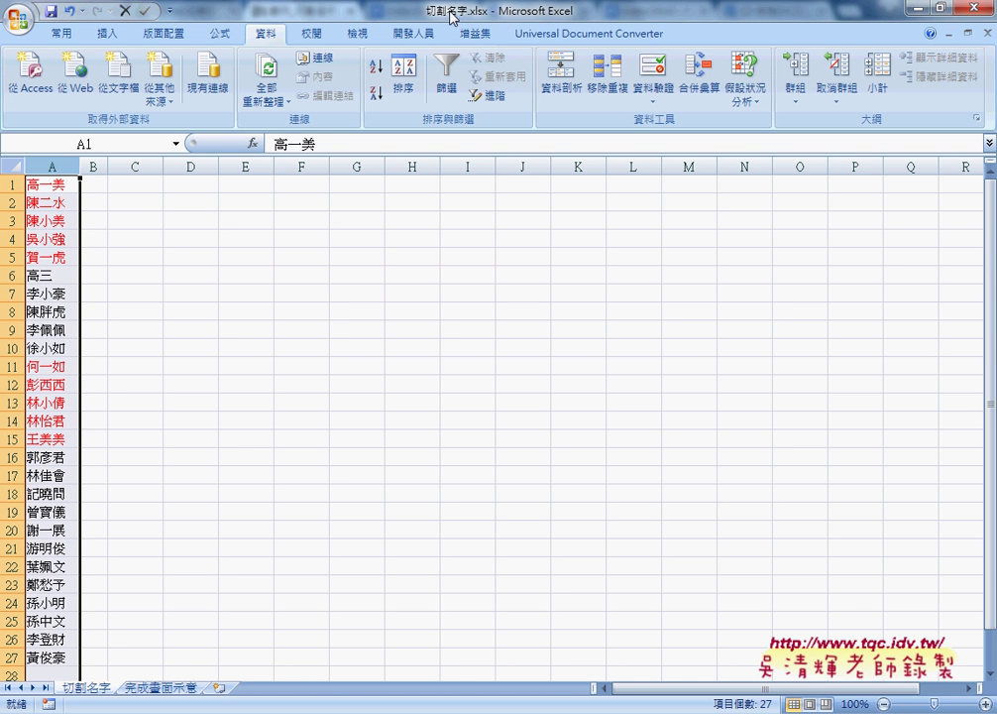
Select the column A name list and C1:D1, then view the 完成畫面示意 sheet
{"action": "left_click", "coordinate": [59, 184]}
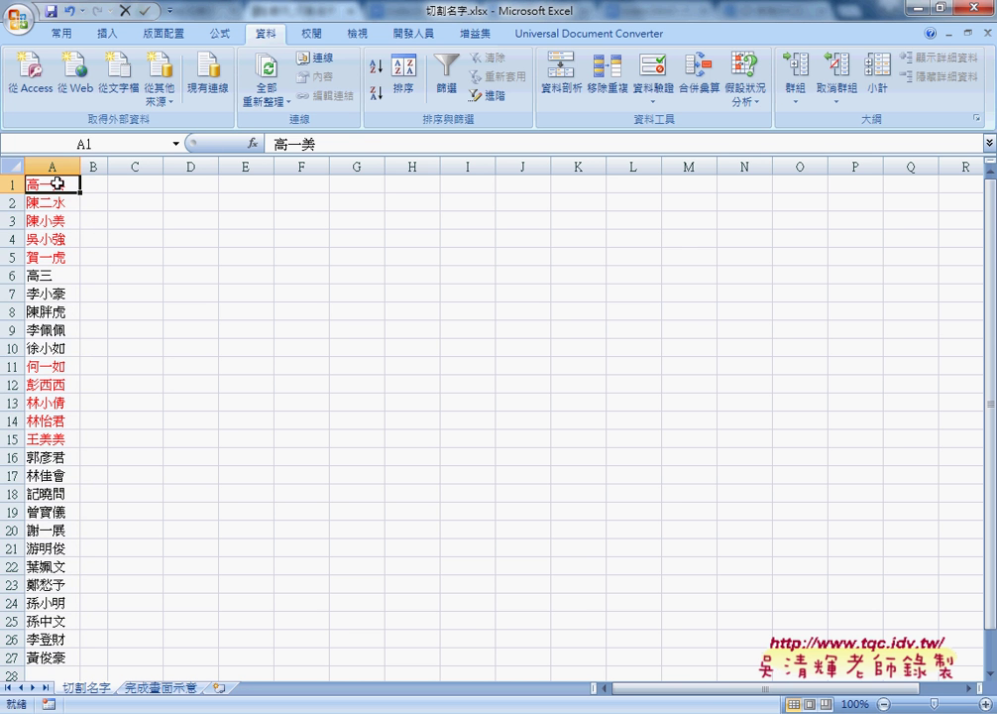
{"action": "key", "text": "ctrl+shift+Down"}
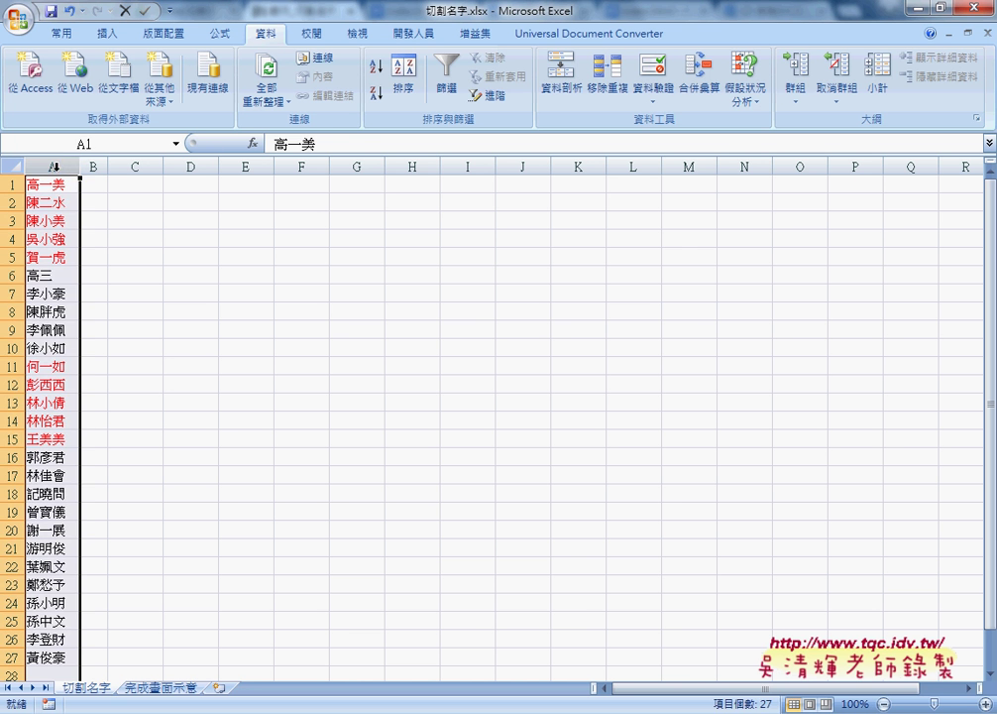
{"action": "mouse_move", "coordinate": [120, 185]}
{"action": "left_mouse_down"}
{"action": "mouse_move", "coordinate": [160, 186]}
{"action": "mouse_move", "coordinate": [352, 274]}
{"action": "left_mouse_up"}
{"action": "left_click", "coordinate": [163, 686]}
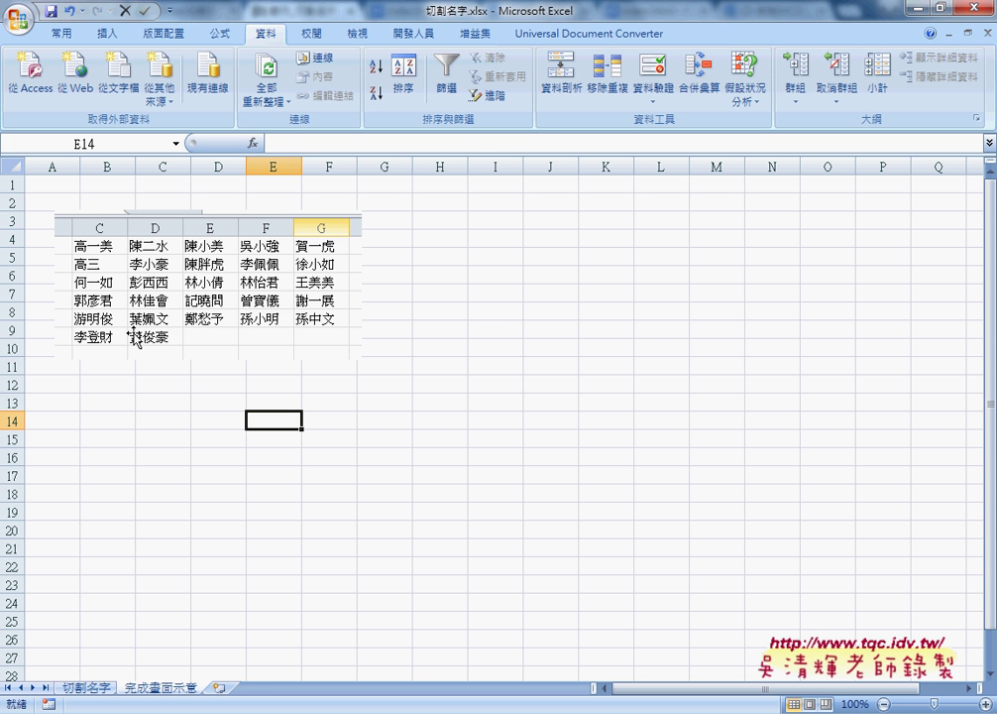
Return to the 切割名字 sheet and start a function in C1 through the function picker
{"action": "left_click", "coordinate": [77, 687]}
{"action": "left_click", "coordinate": [151, 189]}
{"action": "left_click", "coordinate": [253, 142]}
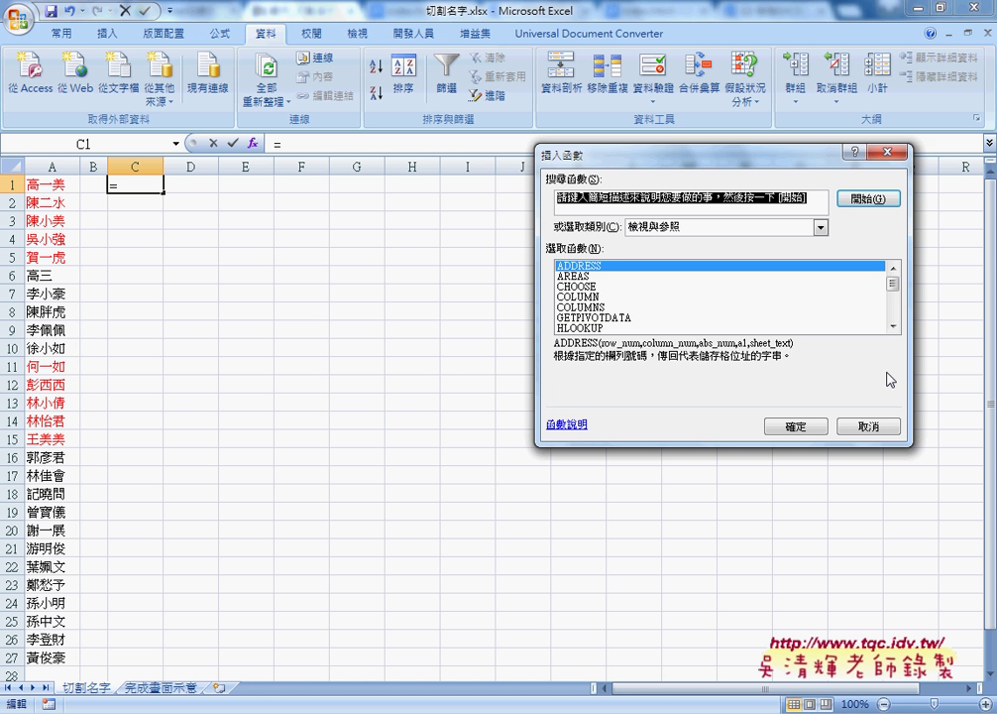
Read the INDEX, ROW and COLUMN descriptions in the function list, then cancel without inserting
{"action": "left_click", "coordinate": [895, 325]}
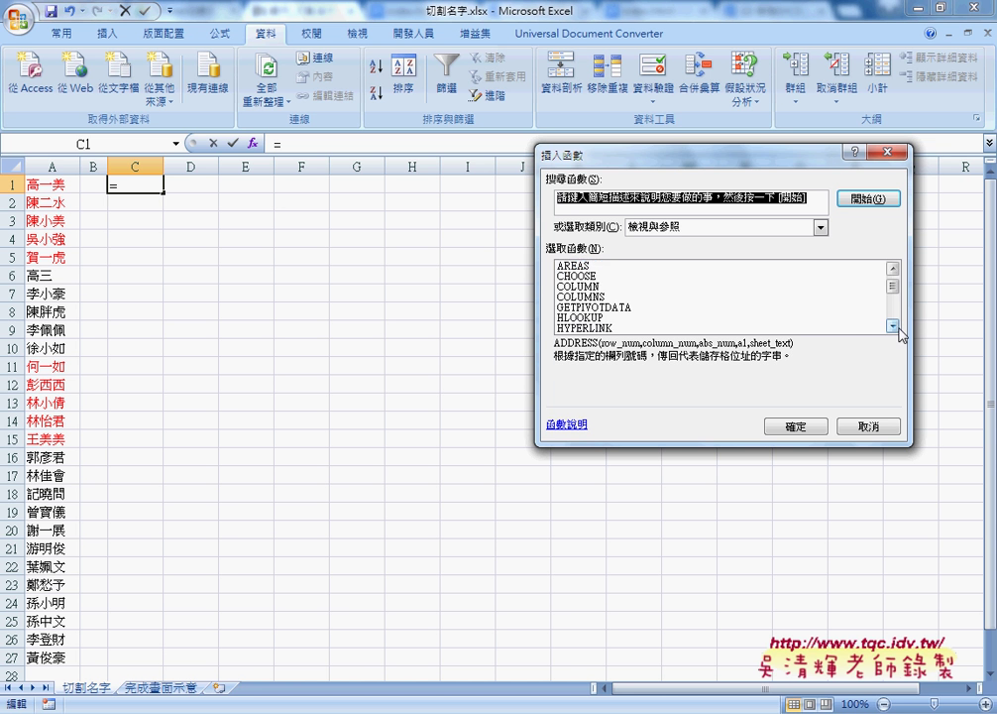
{"action": "left_click", "coordinate": [895, 325]}
{"action": "left_click", "coordinate": [895, 326]}
{"action": "left_click", "coordinate": [895, 325]}
{"action": "left_click", "coordinate": [739, 307]}
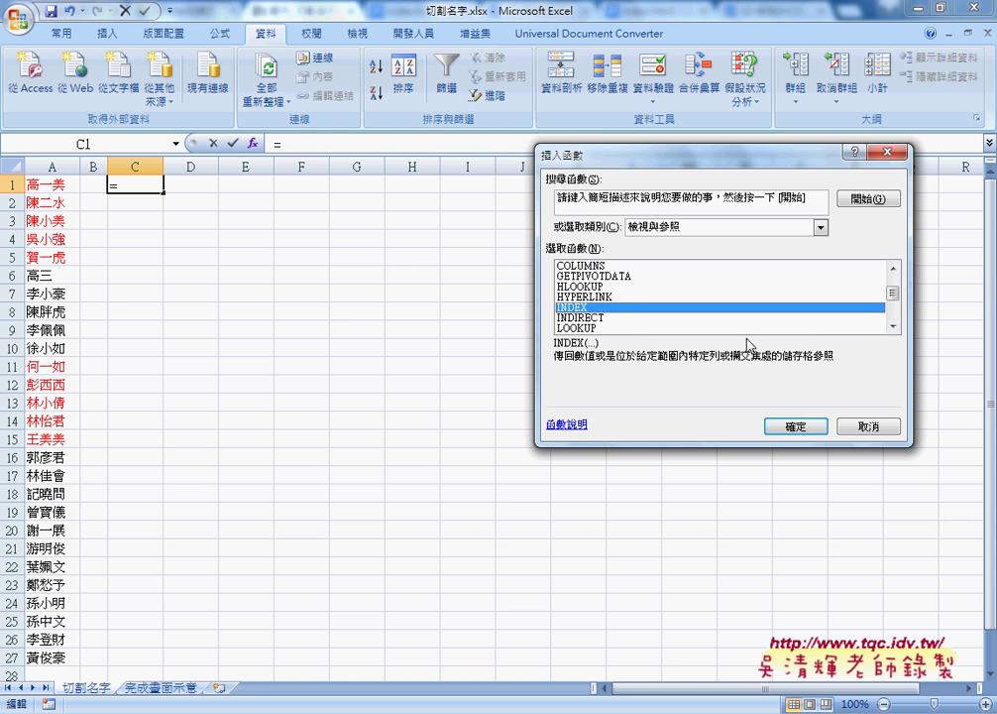
{"action": "left_click", "coordinate": [895, 325]}
{"action": "left_click", "coordinate": [894, 325]}
{"action": "left_click", "coordinate": [895, 326]}
{"action": "left_click", "coordinate": [606, 328]}
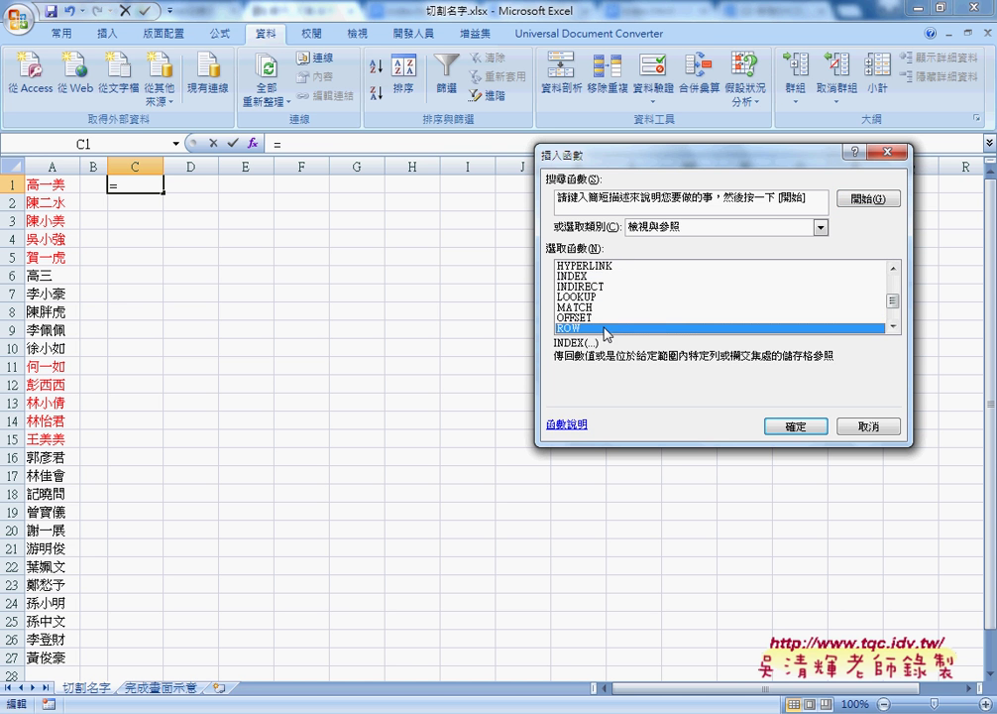
{"action": "scroll", "coordinate": [893, 268], "scroll_direction": "up", "scroll_amount": 1}
{"action": "scroll", "coordinate": [893, 268], "scroll_direction": "up", "scroll_amount": 3}
{"action": "scroll", "coordinate": [893, 267], "scroll_direction": "up", "scroll_amount": 3}
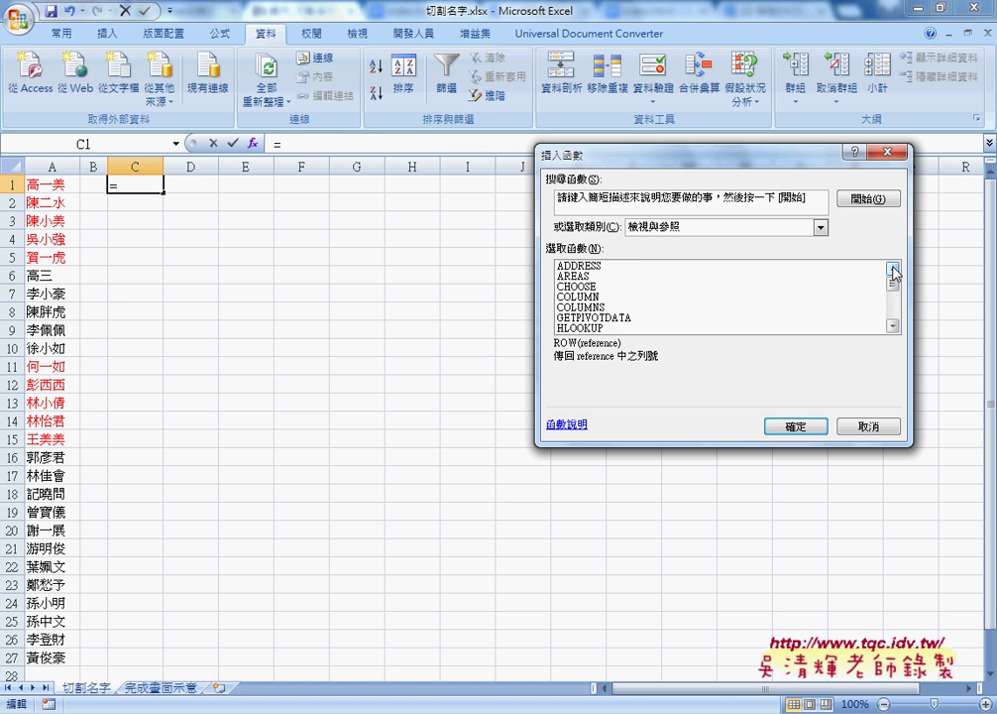
{"action": "left_click", "coordinate": [618, 297]}
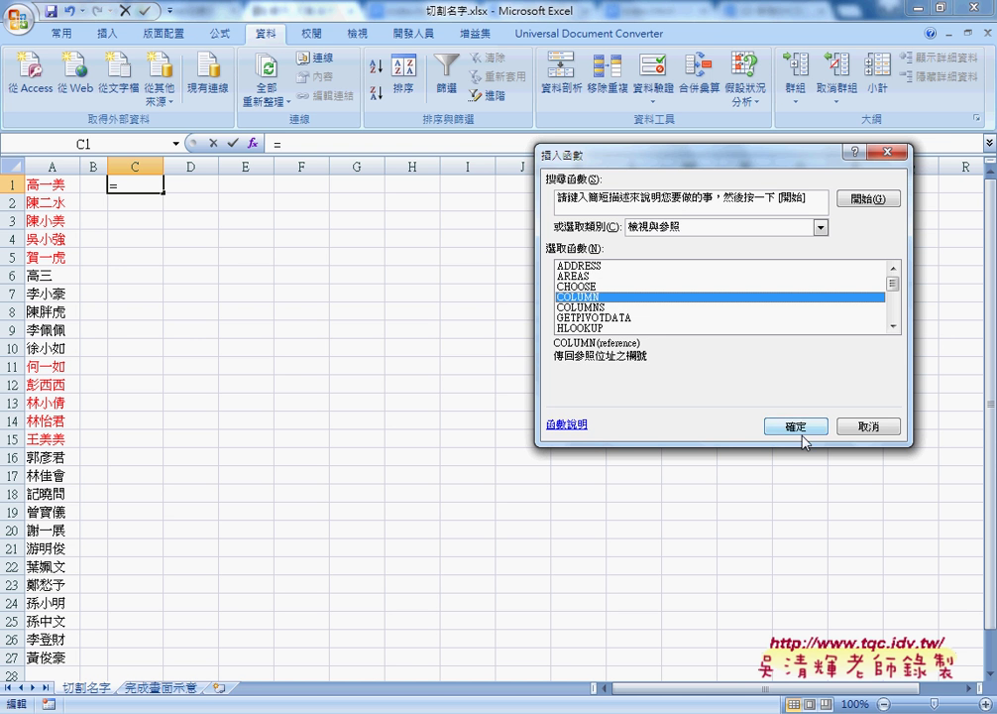
{"action": "left_click", "coordinate": [854, 427]}
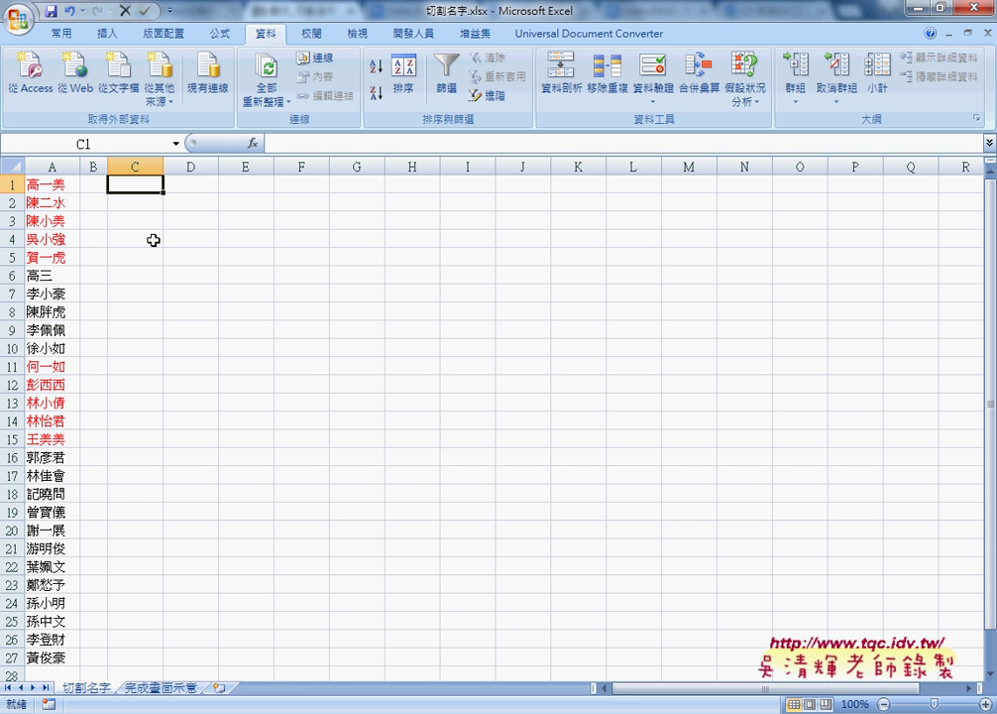
Select column A, then switch to the 05尋找與參照函數練習.xls workbook window
{"action": "mouse_move", "coordinate": [183, 708]}
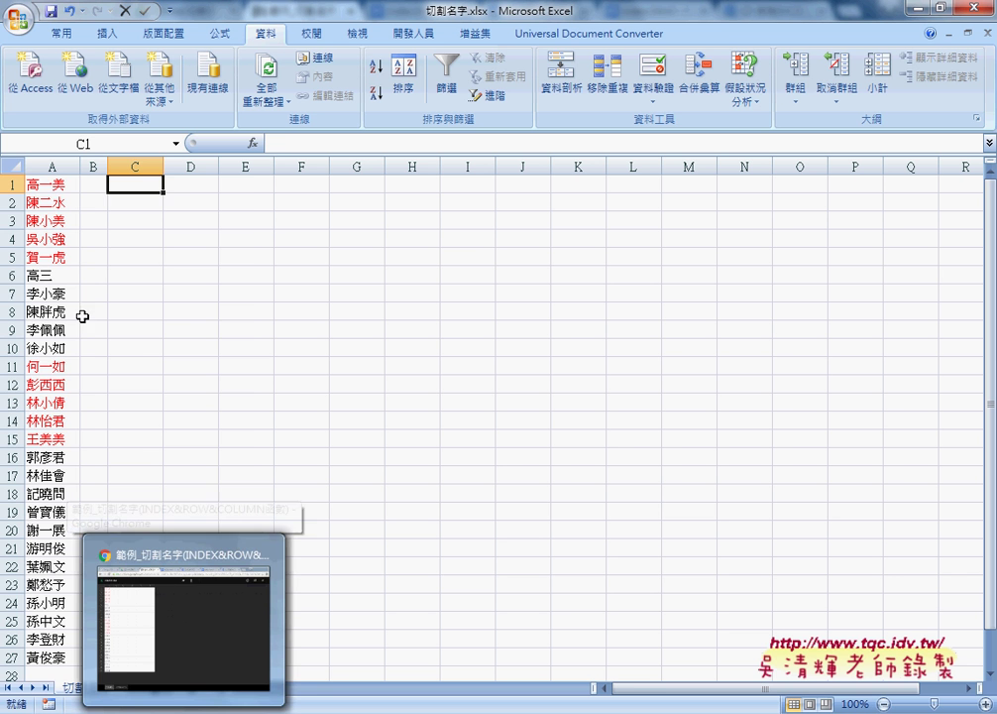
{"action": "left_click", "coordinate": [52, 166]}
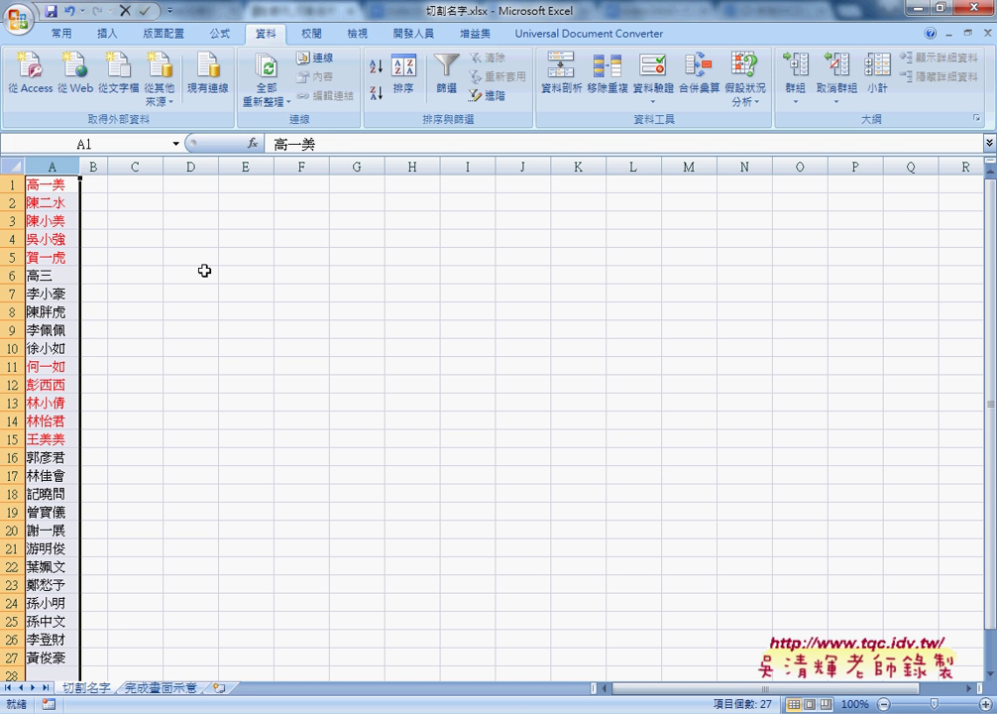
{"action": "left_click", "coordinate": [345, 713]}
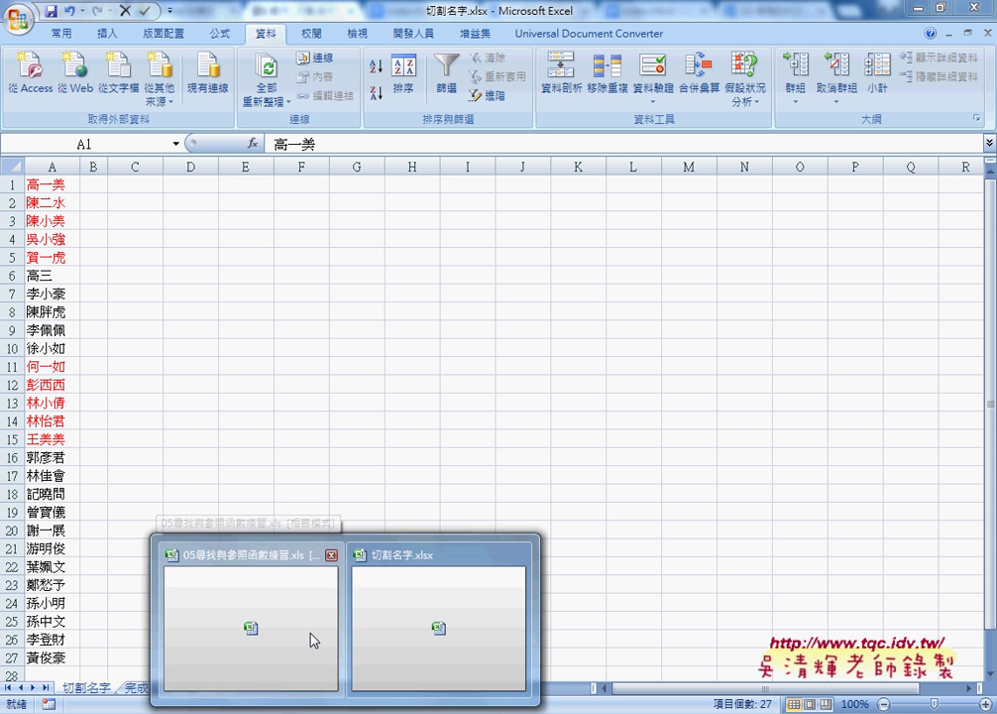
{"action": "left_click", "coordinate": [311, 639]}
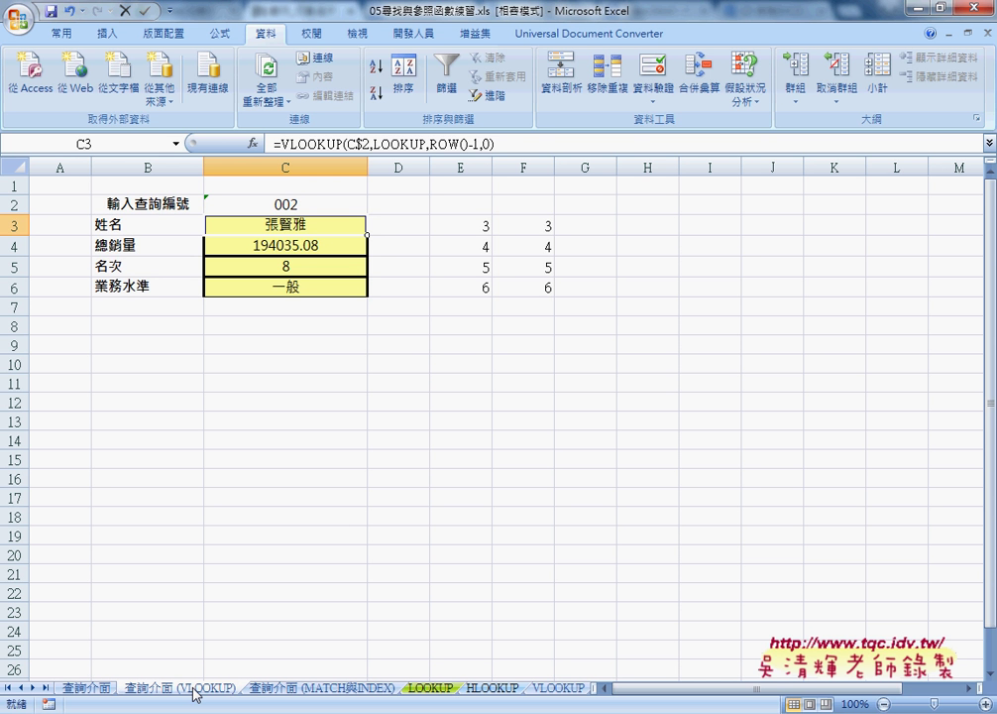
On the 查詢介面 (MATCH與INDEX) sheet, clear C3:F6 and select C3
{"action": "left_click", "coordinate": [326, 688]}
{"action": "left_click_drag", "start_coordinate": [287, 226], "coordinate": [534, 289]}
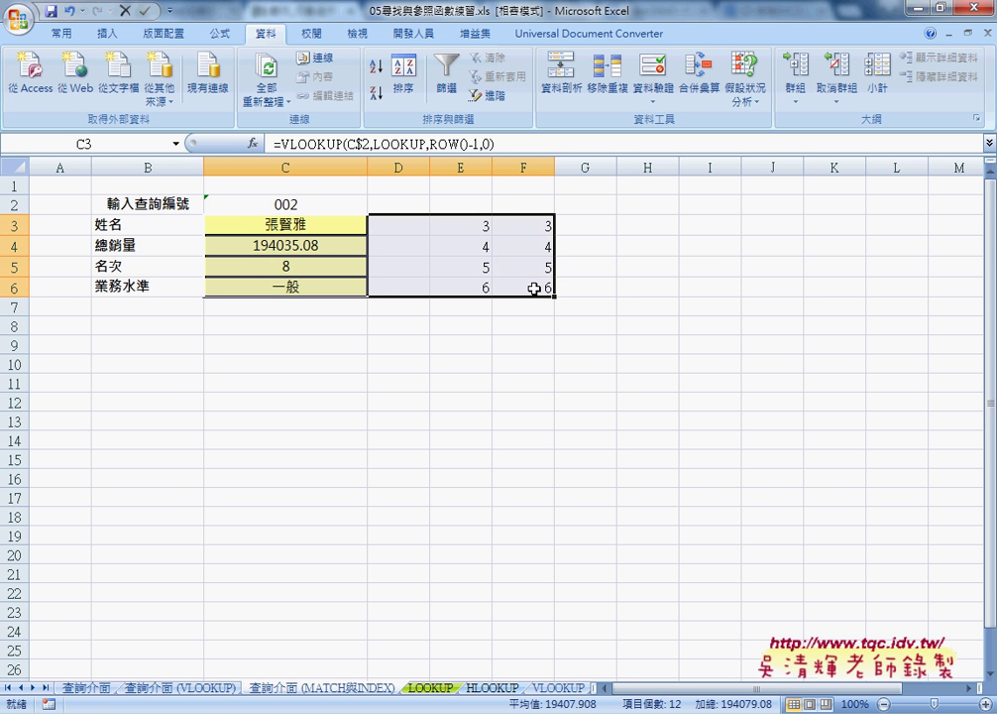
{"action": "key", "text": "Delete"}
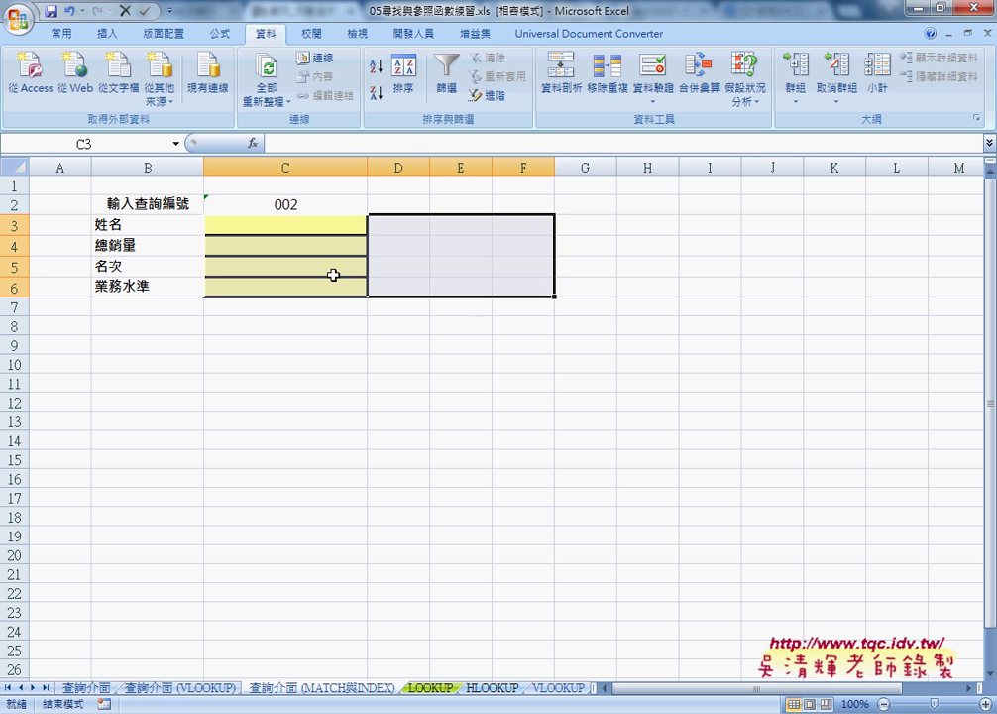
{"action": "left_click", "coordinate": [293, 225]}
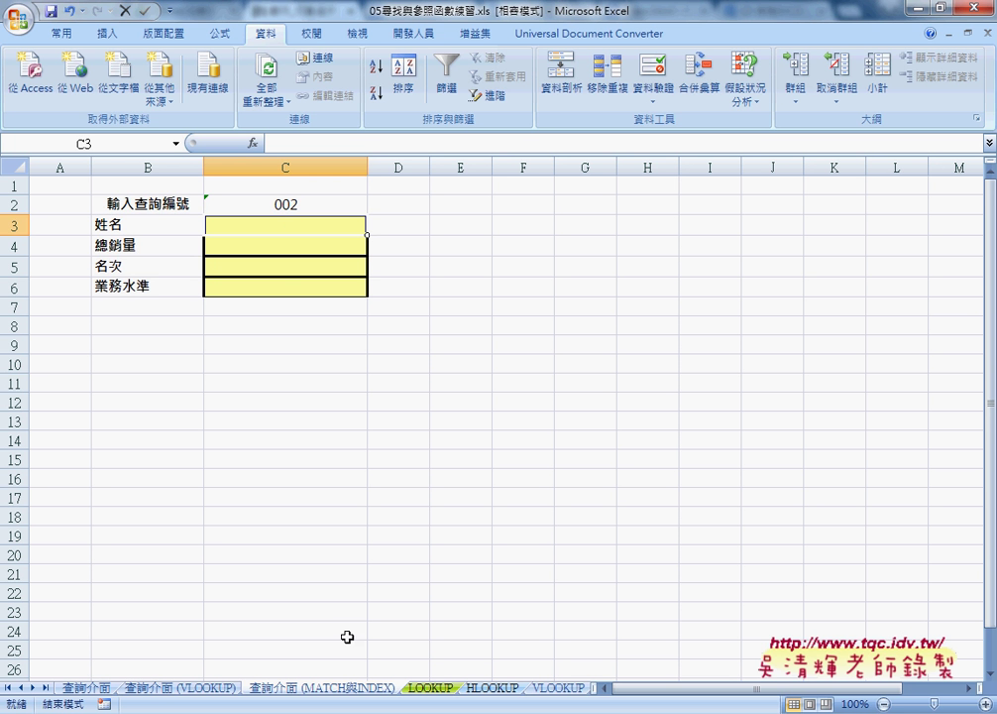
Insert the INDEX function into C3 using its array form
{"action": "left_click", "coordinate": [253, 143]}
{"action": "left_click", "coordinate": [892, 325]}
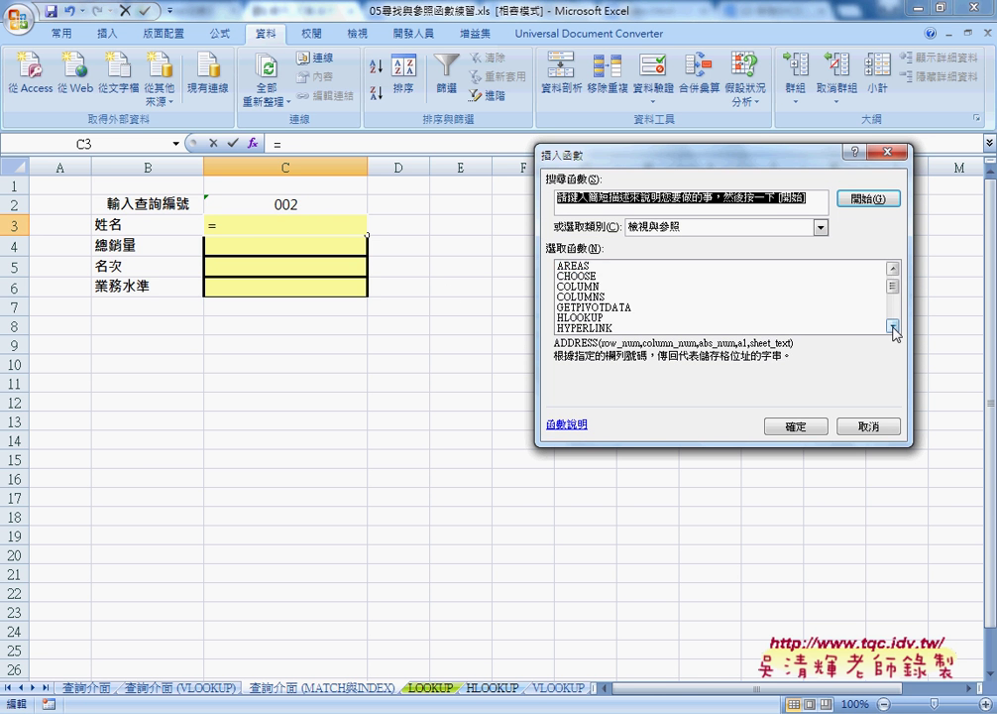
{"action": "left_click", "coordinate": [892, 325]}
{"action": "left_click", "coordinate": [892, 325]}
{"action": "left_click", "coordinate": [892, 325]}
{"action": "left_click", "coordinate": [601, 307]}
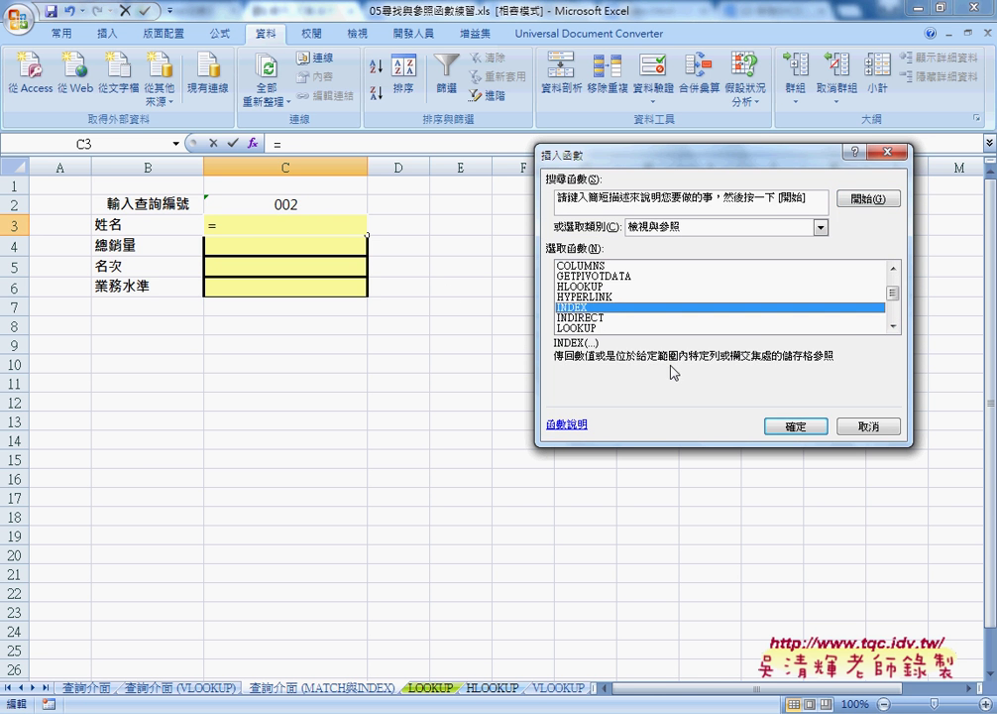
{"action": "left_click", "coordinate": [797, 428]}
{"action": "left_click", "coordinate": [709, 339]}
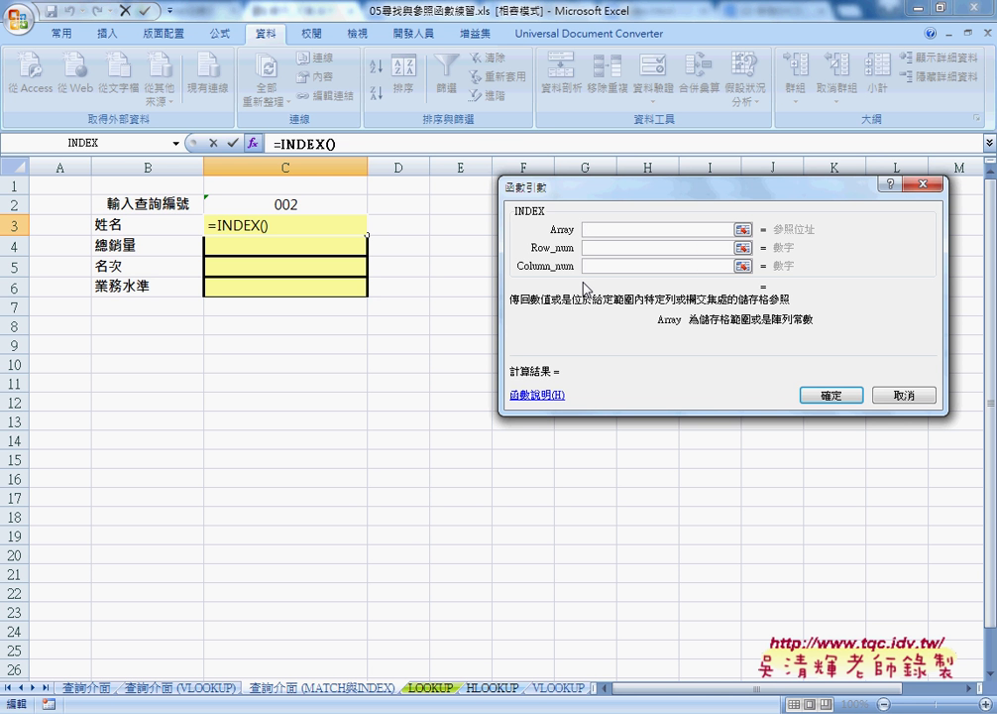
Set INDEX's Array to the LOOKUP named range, Row_num to 2 and Column_num to 2
{"action": "key", "text": "F3"}
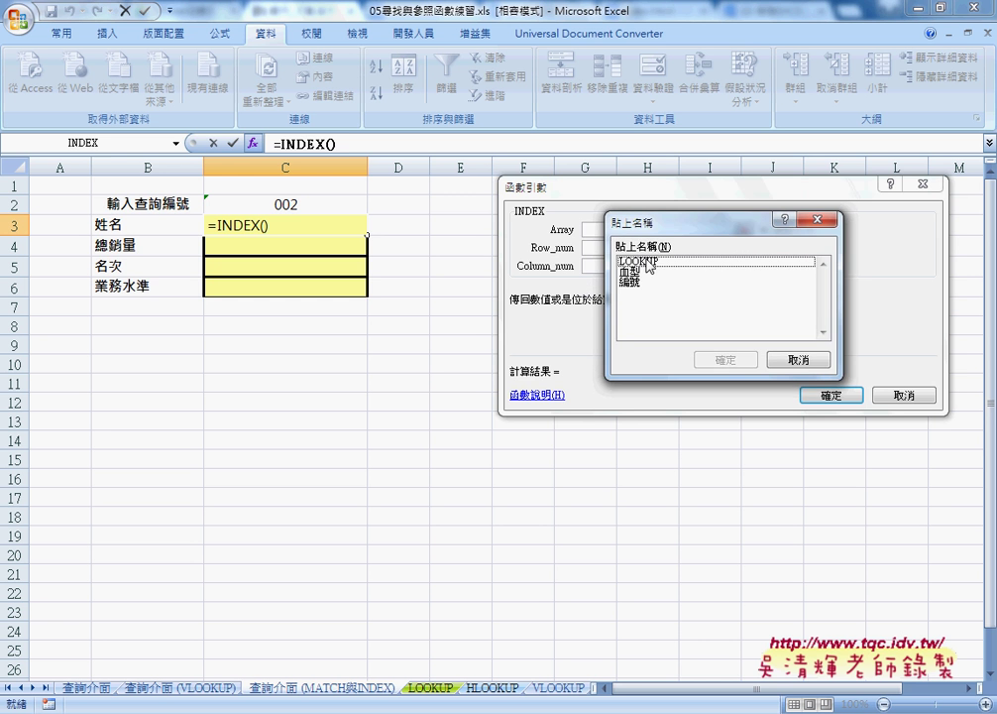
{"action": "left_click", "coordinate": [657, 262]}
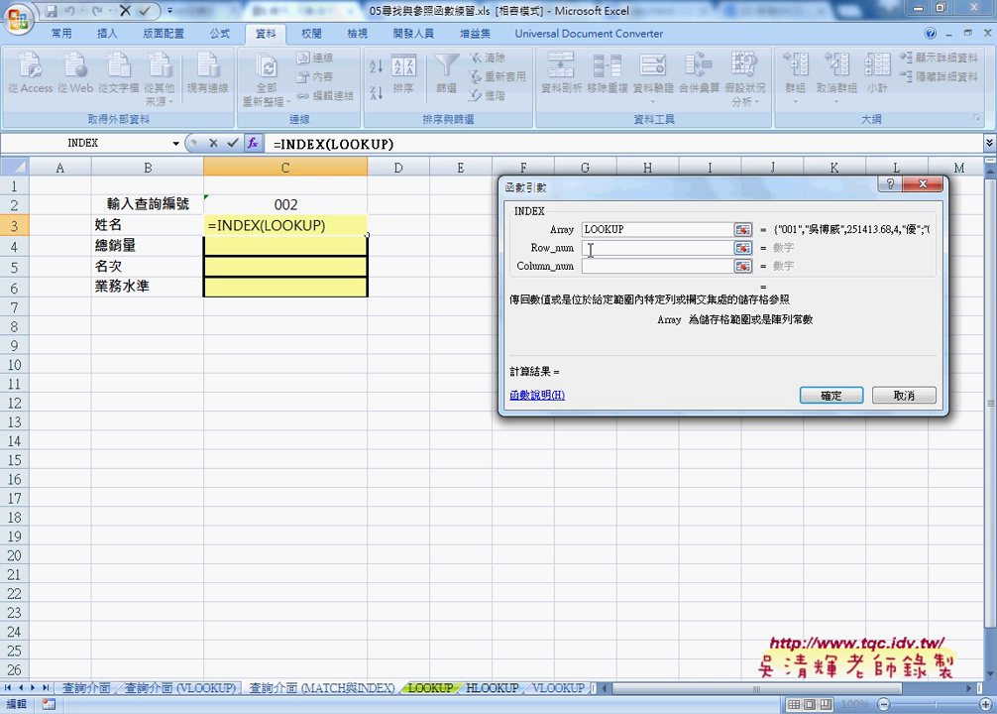
{"action": "left_click", "coordinate": [590, 249]}
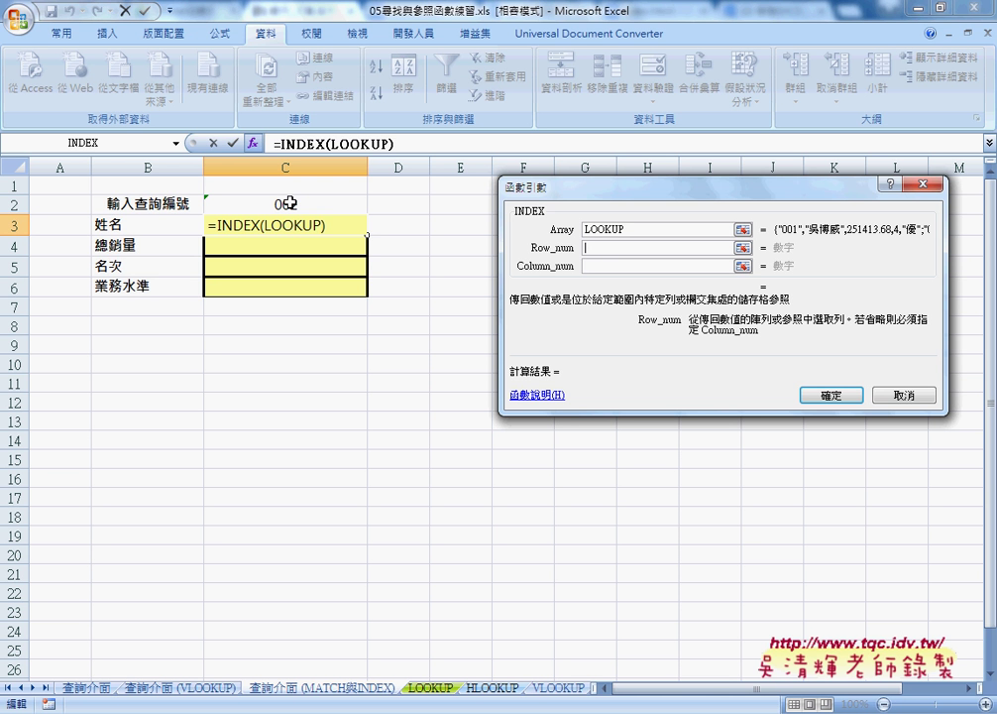
{"action": "type", "text": "2"}
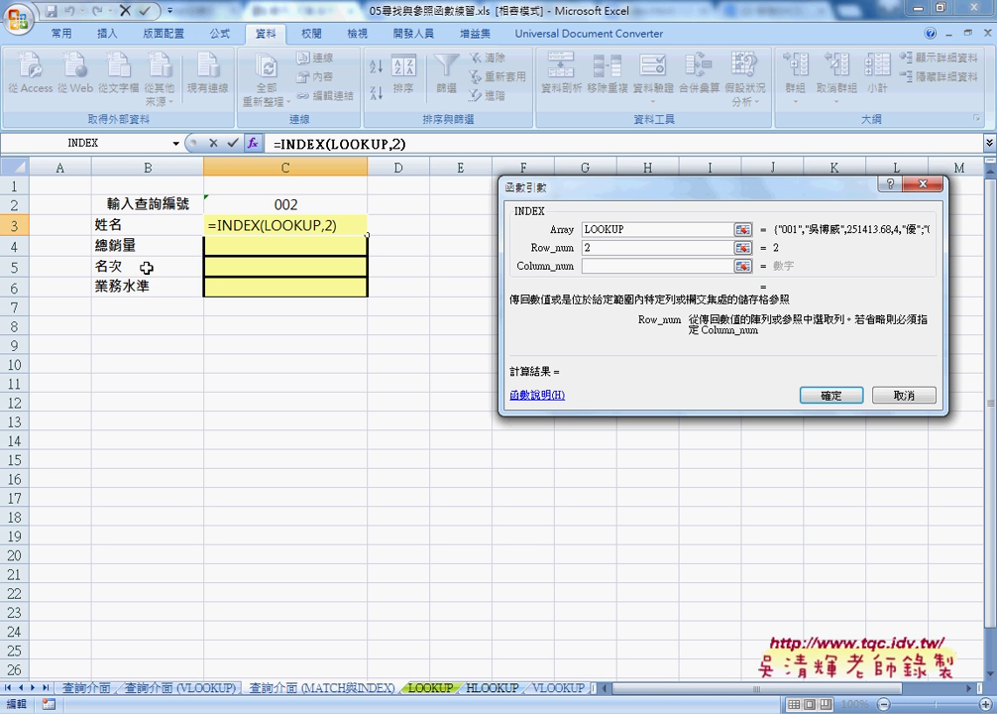
{"action": "left_click", "coordinate": [610, 266]}
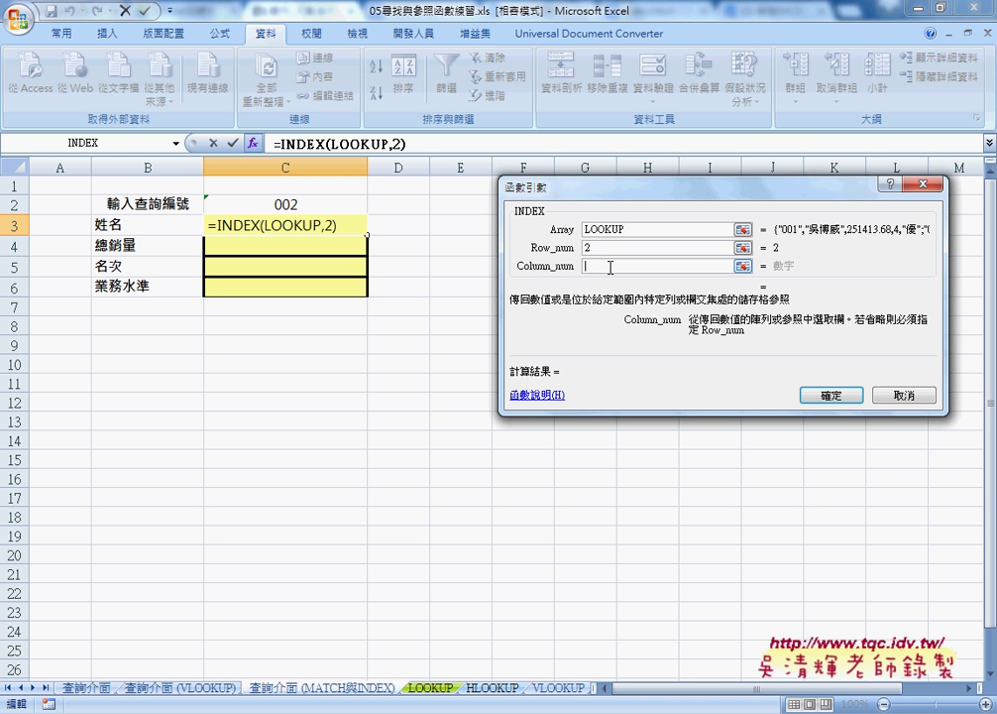
{"action": "type", "text": "3"}
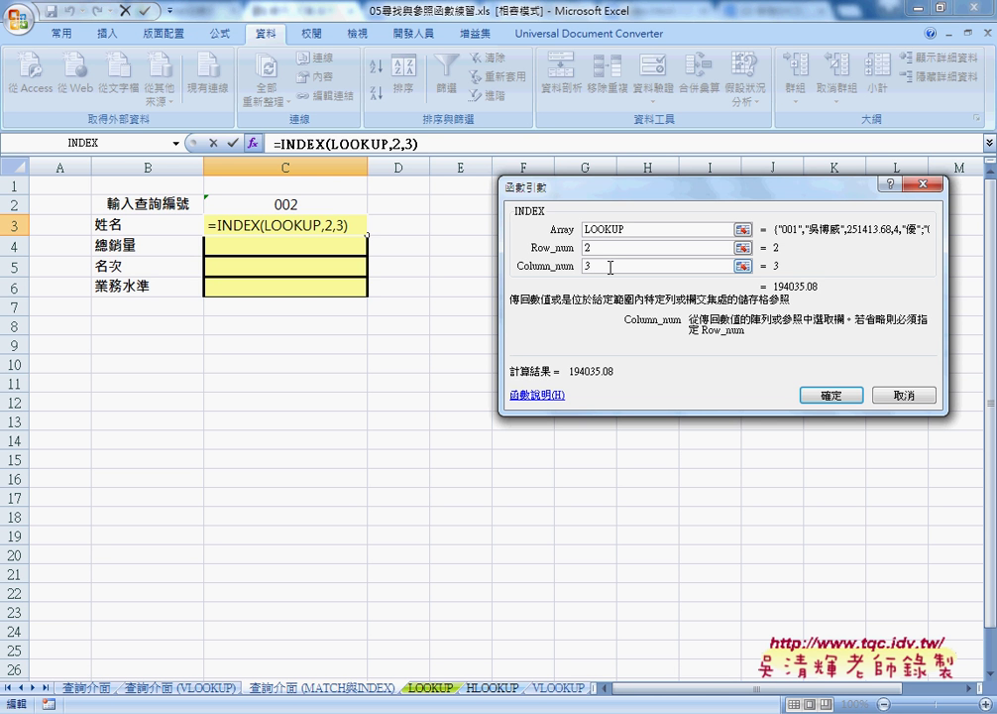
{"action": "key", "text": "BackSpace"}
{"action": "type", "text": "2"}
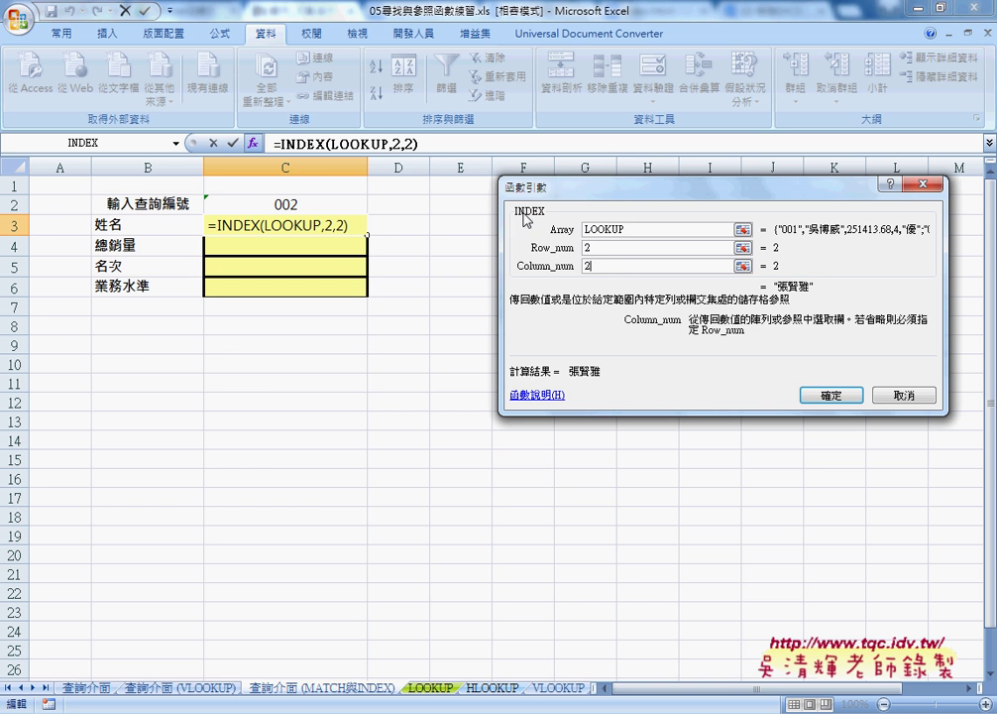
Return to the Array argument and highlight the LOOKUP data table behind the dialog
{"action": "left_click", "coordinate": [608, 230]}
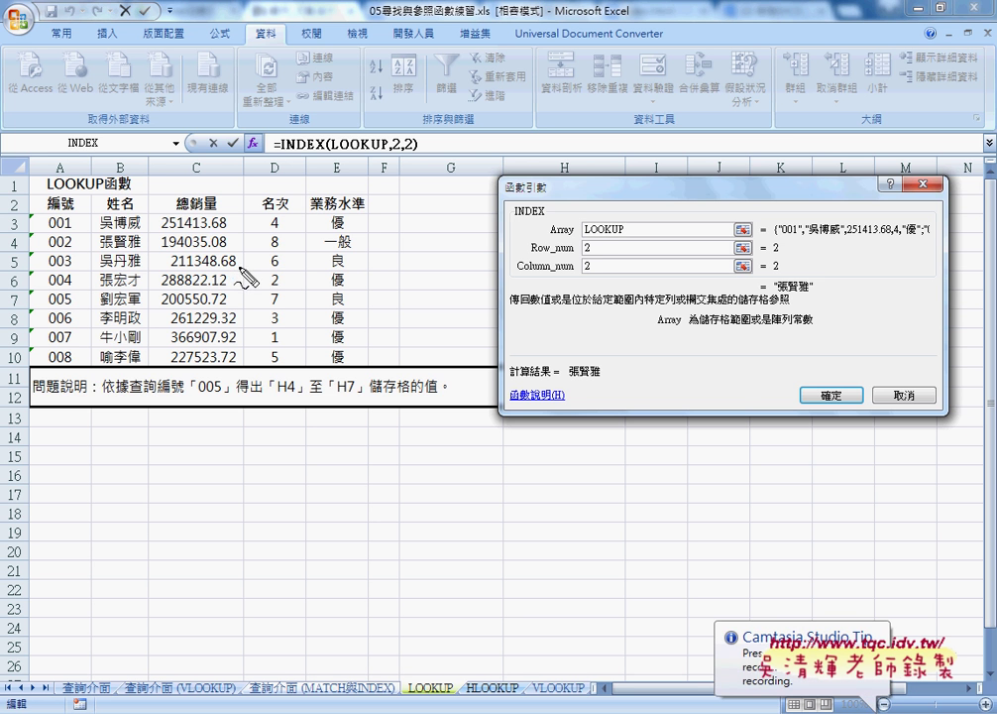
{"action": "left_click_drag", "start_coordinate": [623, 238], "coordinate": [593, 222]}
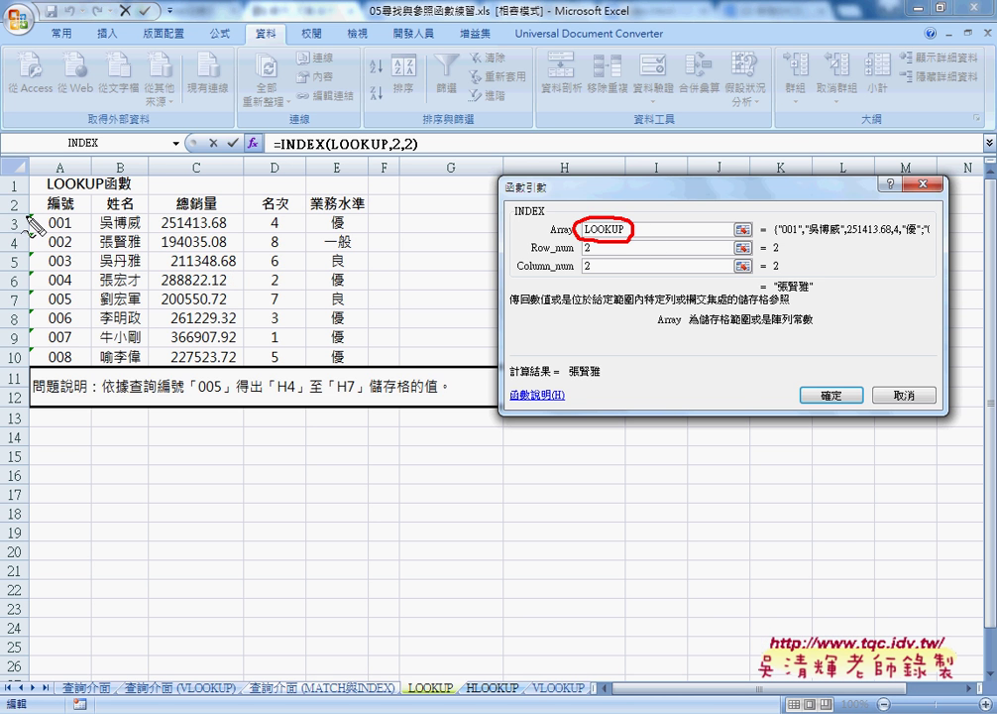
{"action": "left_click_drag", "start_coordinate": [27, 204], "coordinate": [20, 359]}
{"action": "left_click_drag", "start_coordinate": [45, 220], "coordinate": [367, 359]}
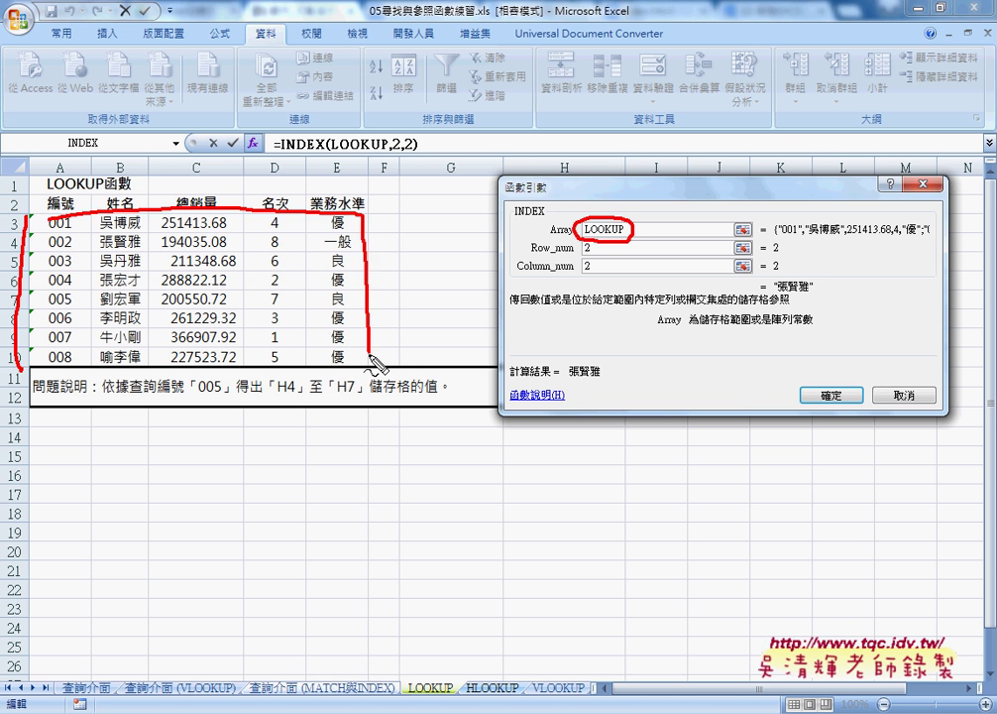
{"action": "left_click_drag", "start_coordinate": [45, 362], "coordinate": [353, 373]}
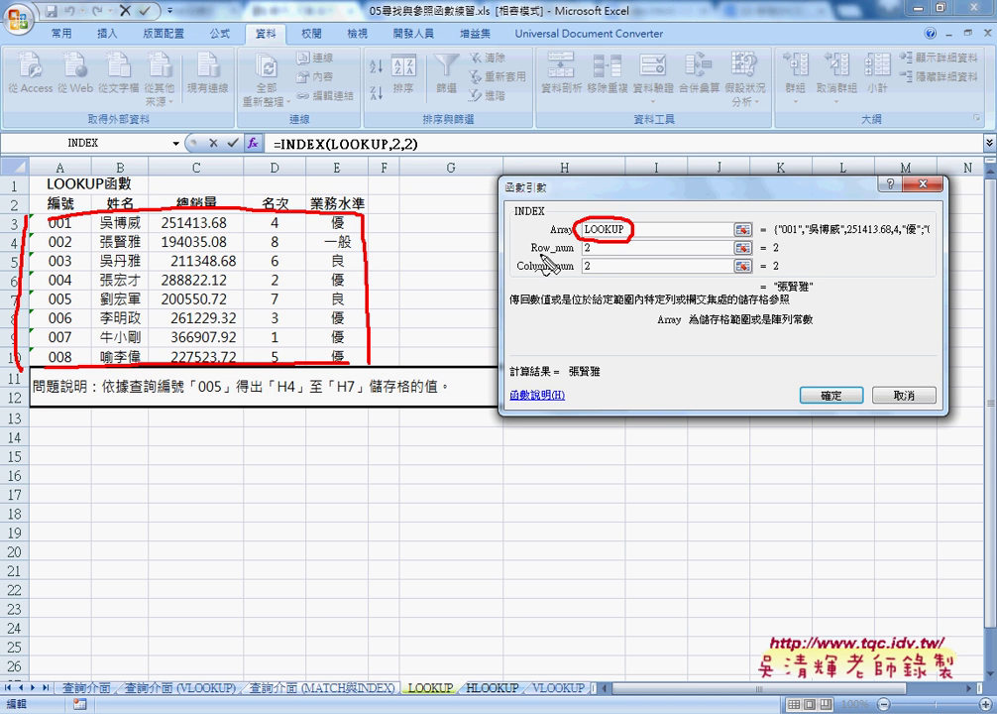
{"action": "left_click_drag", "start_coordinate": [505, 256], "coordinate": [520, 254]}
{"action": "left_click_drag", "start_coordinate": [579, 254], "coordinate": [588, 254]}
{"action": "left_click_drag", "start_coordinate": [48, 255], "coordinate": [75, 254]}
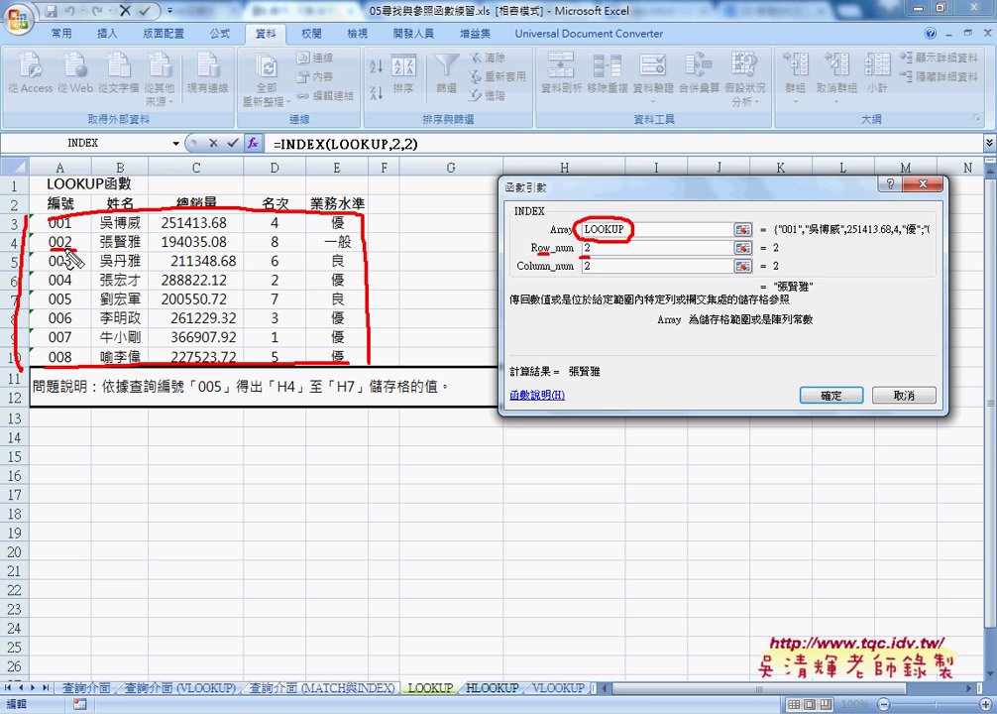
Mark the row 2 and column 2 arguments and the 姓名 header, then clear the annotations
{"action": "left_click_drag", "start_coordinate": [592, 240], "coordinate": [595, 257]}
{"action": "left_click_drag", "start_coordinate": [664, 250], "coordinate": [620, 256]}
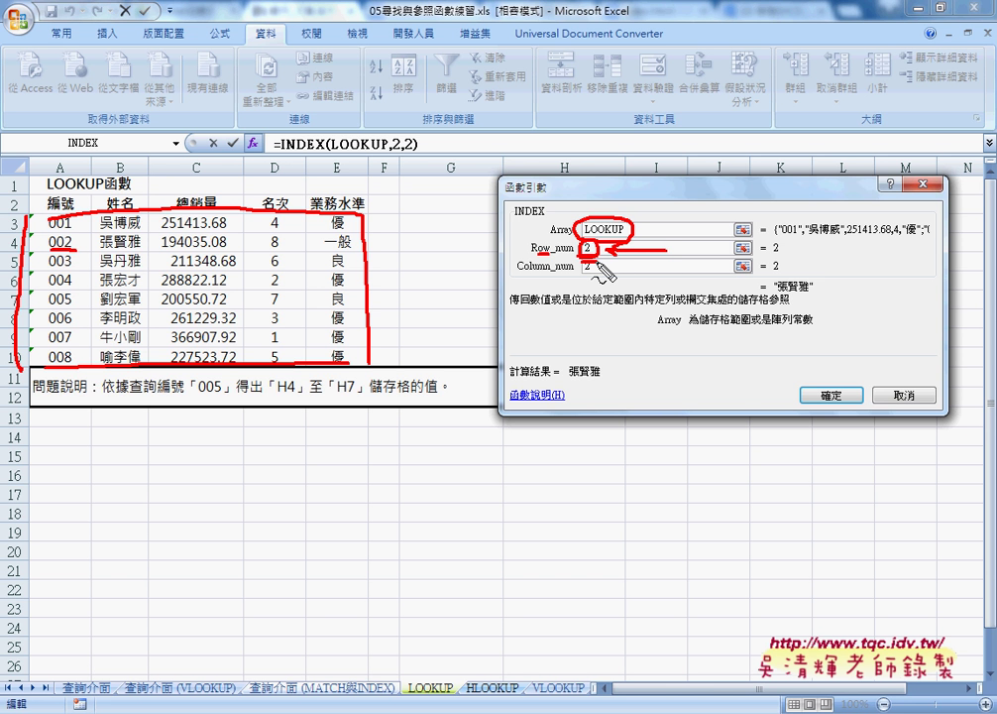
{"action": "left_click_drag", "start_coordinate": [583, 273], "coordinate": [593, 273]}
{"action": "left_click_drag", "start_coordinate": [117, 190], "coordinate": [103, 196]}
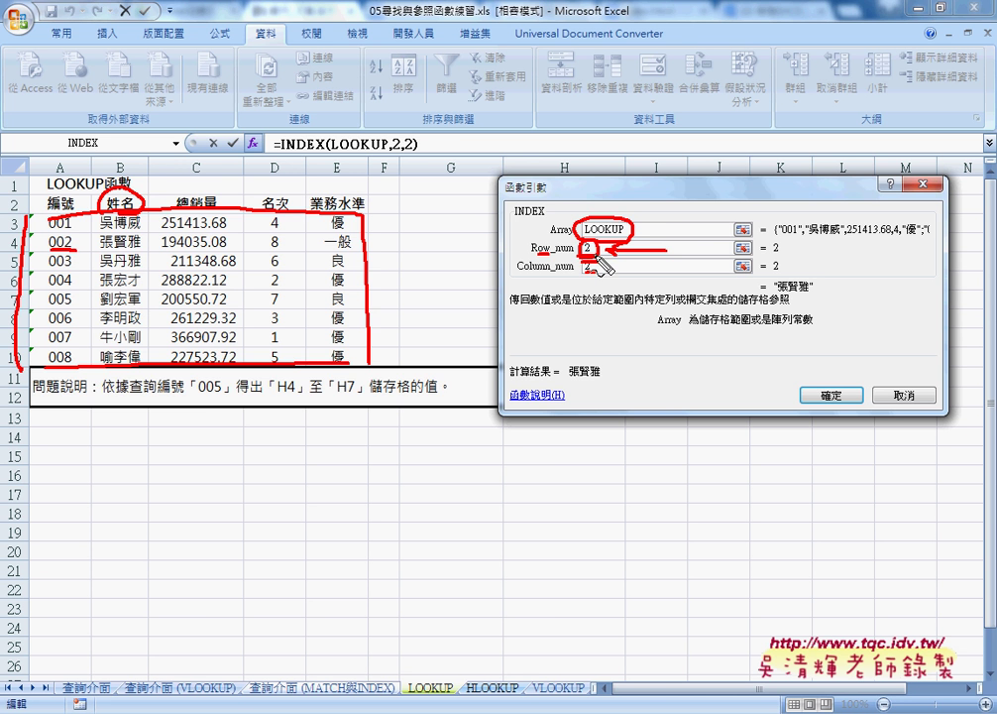
{"action": "key", "text": "Escape"}
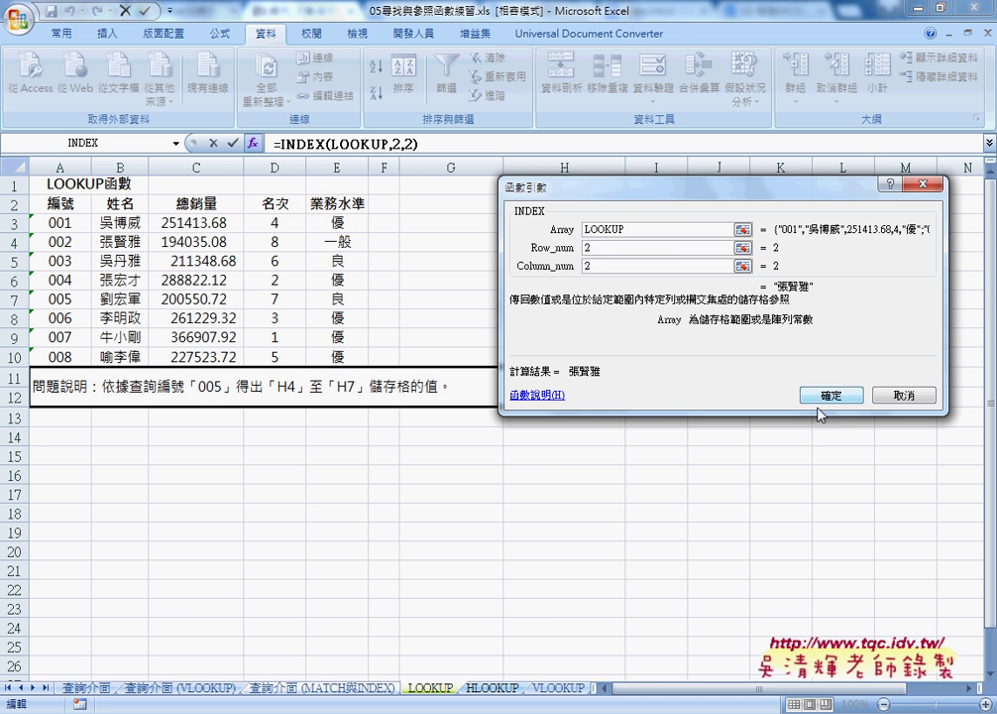
Confirm =INDEX(LOOKUP,2,2) and change the query ID in C2 to 003
{"action": "left_click", "coordinate": [831, 394]}
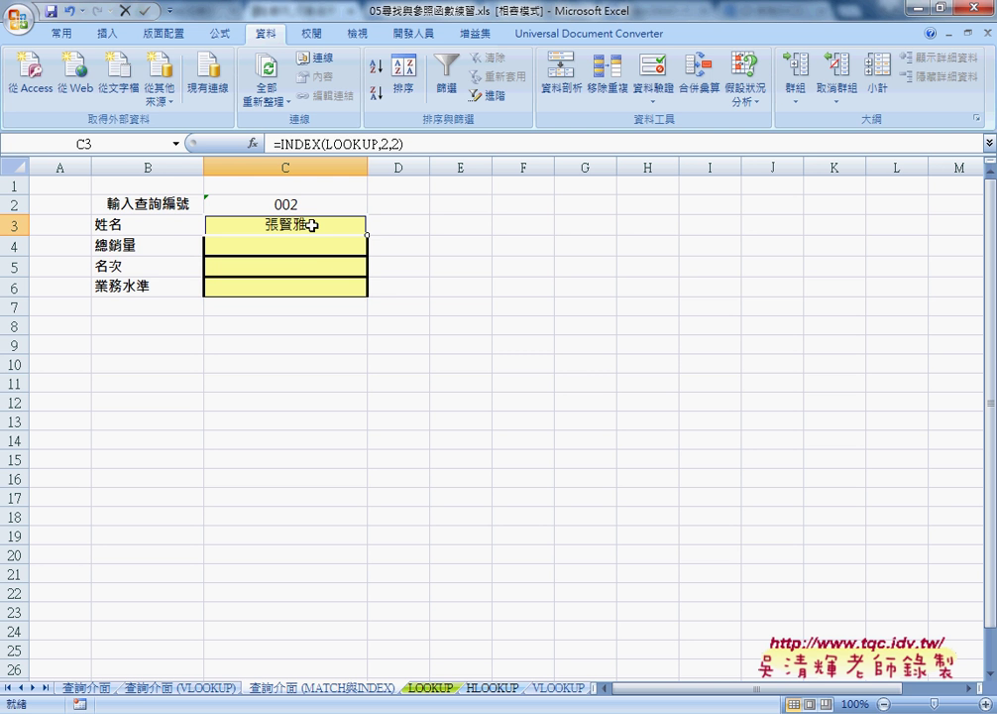
{"action": "left_click", "coordinate": [312, 204]}
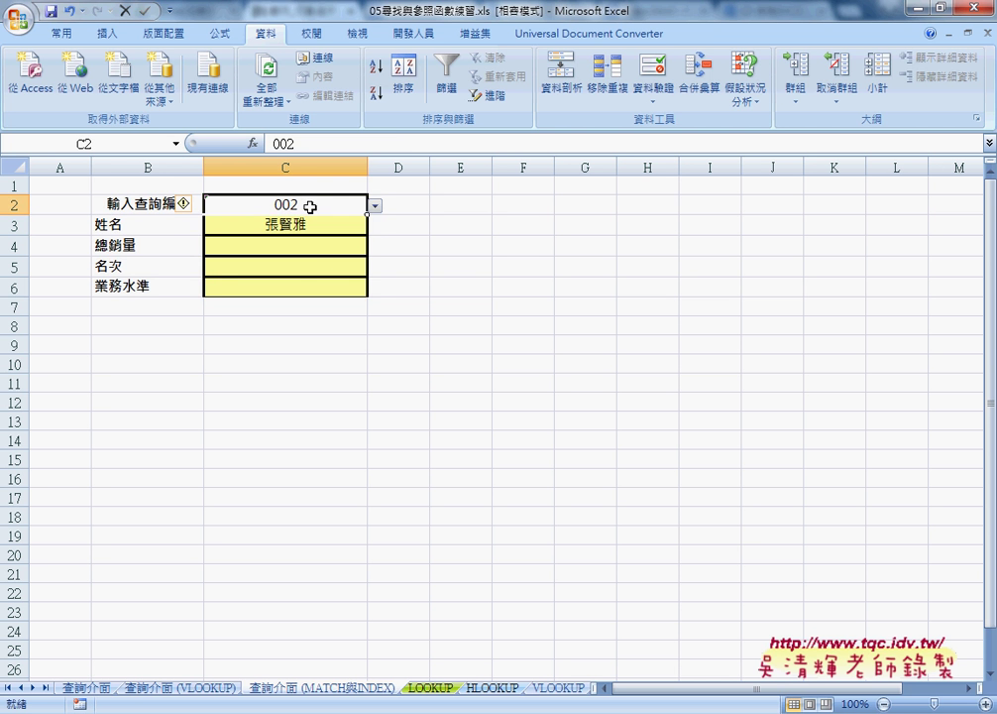
{"action": "left_click", "coordinate": [375, 206]}
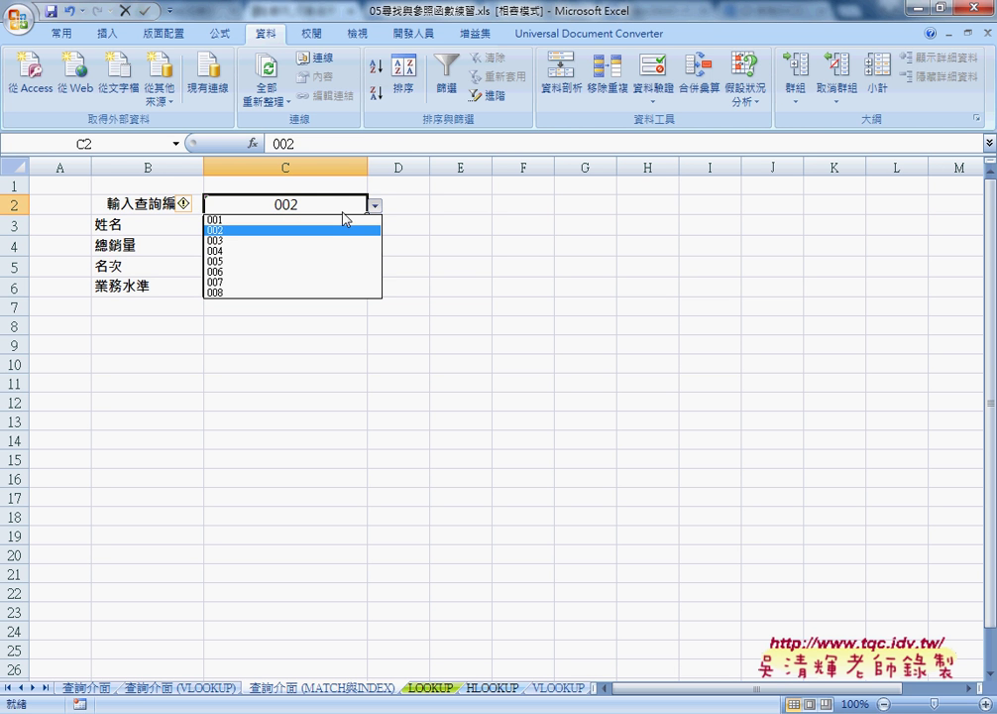
{"action": "left_click", "coordinate": [321, 240]}
{"action": "left_click", "coordinate": [297, 222]}
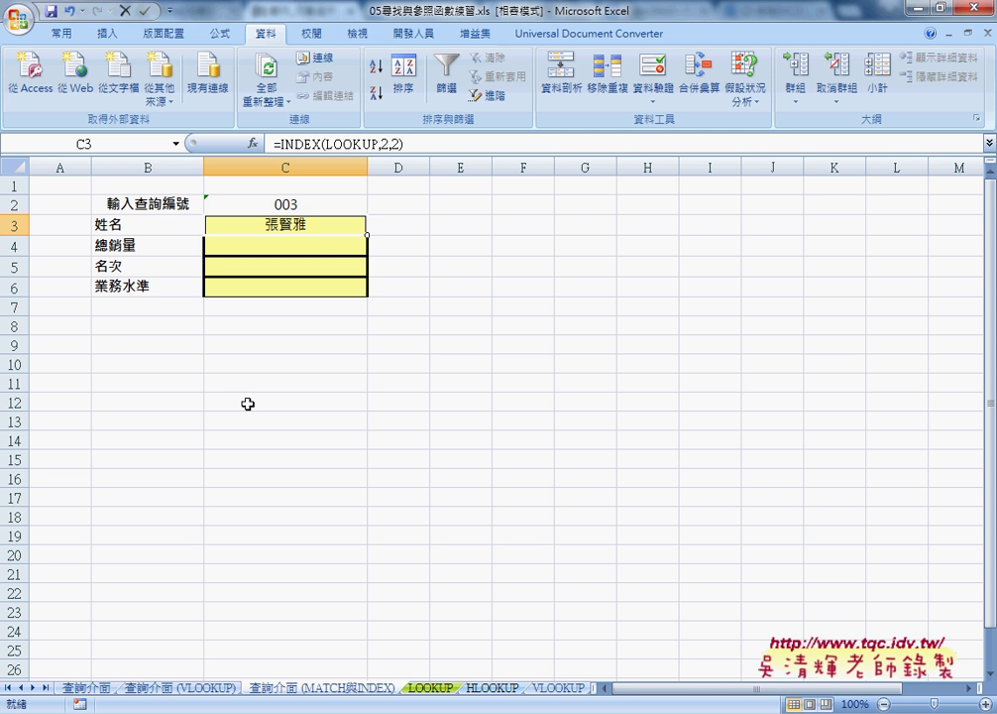
Check the LOOKUP sheet, then delete the fixed INDEX formula from C3
{"action": "left_click", "coordinate": [430, 687]}
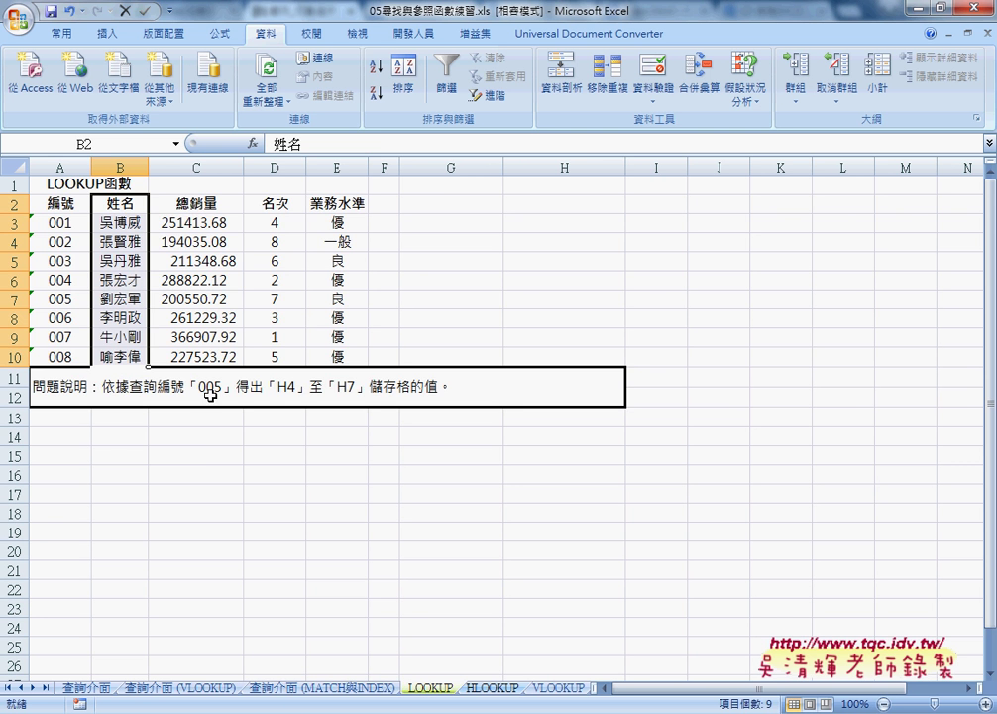
{"action": "left_click", "coordinate": [296, 698]}
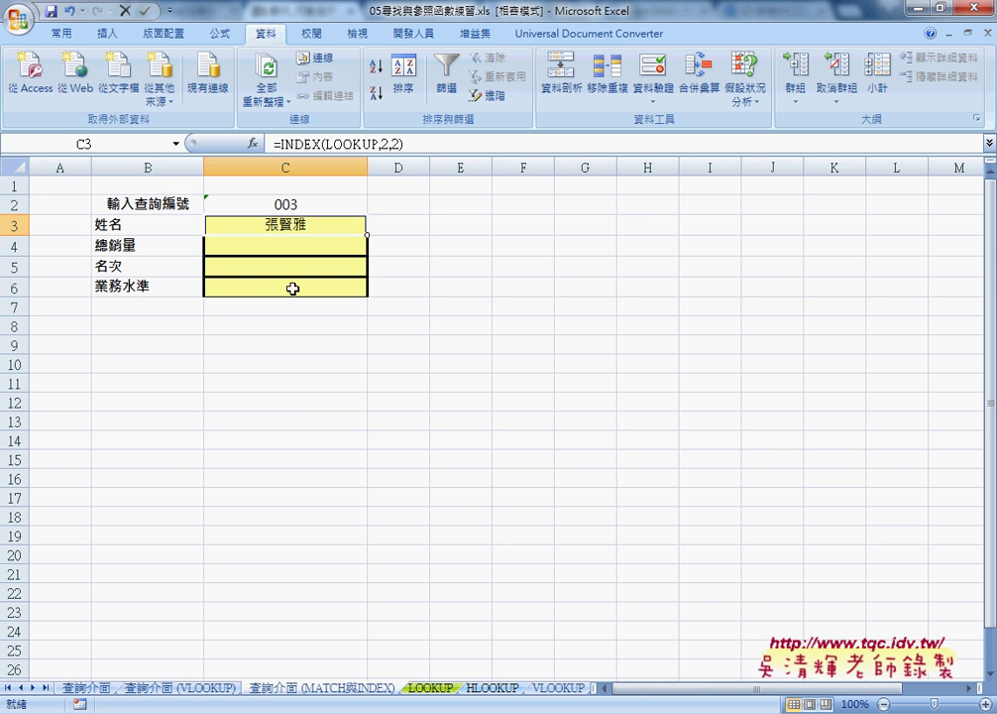
{"action": "left_click", "coordinate": [320, 210]}
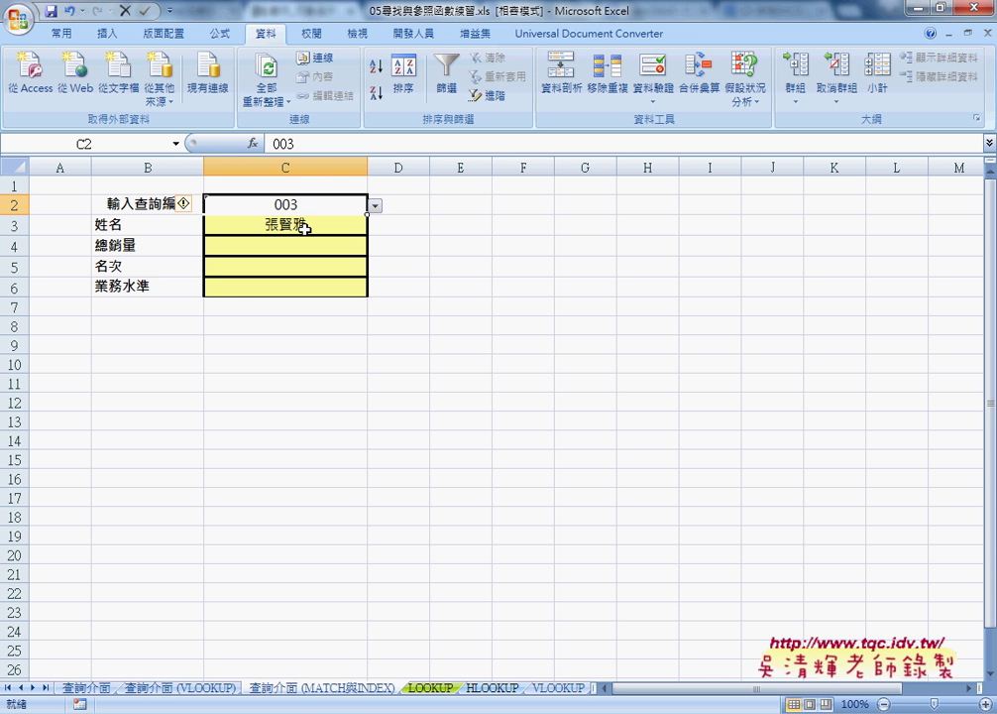
{"action": "left_click", "coordinate": [305, 228]}
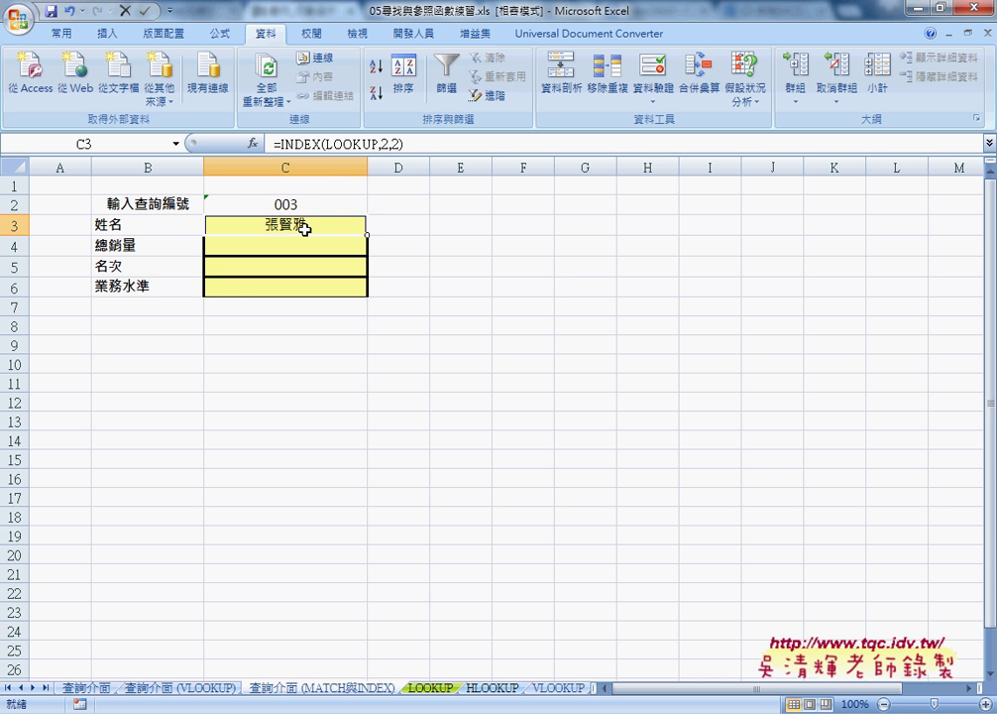
{"action": "key", "text": "Delete"}
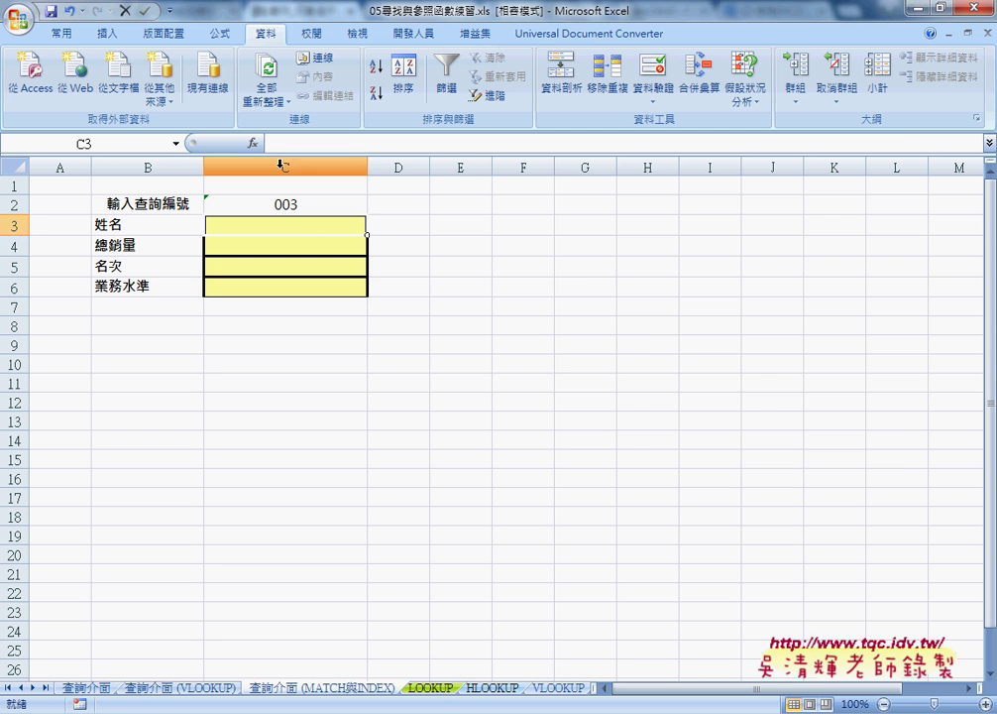
Insert the MATCH function into C3 from the Lookup & Reference list
{"action": "left_click", "coordinate": [254, 144]}
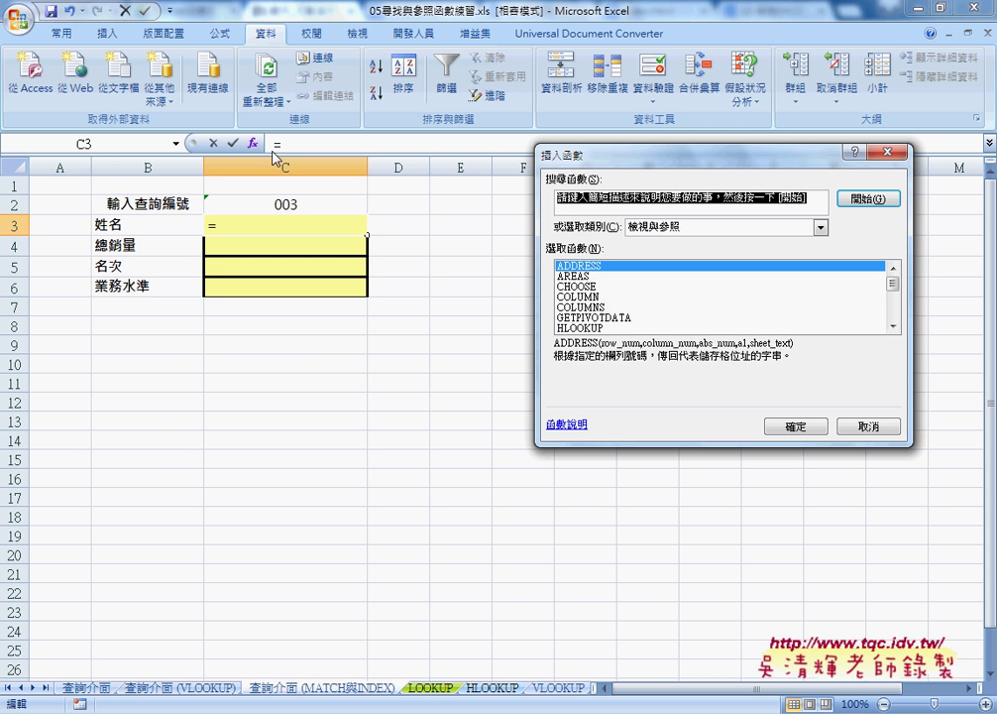
{"action": "left_click", "coordinate": [894, 326]}
{"action": "left_click", "coordinate": [894, 326]}
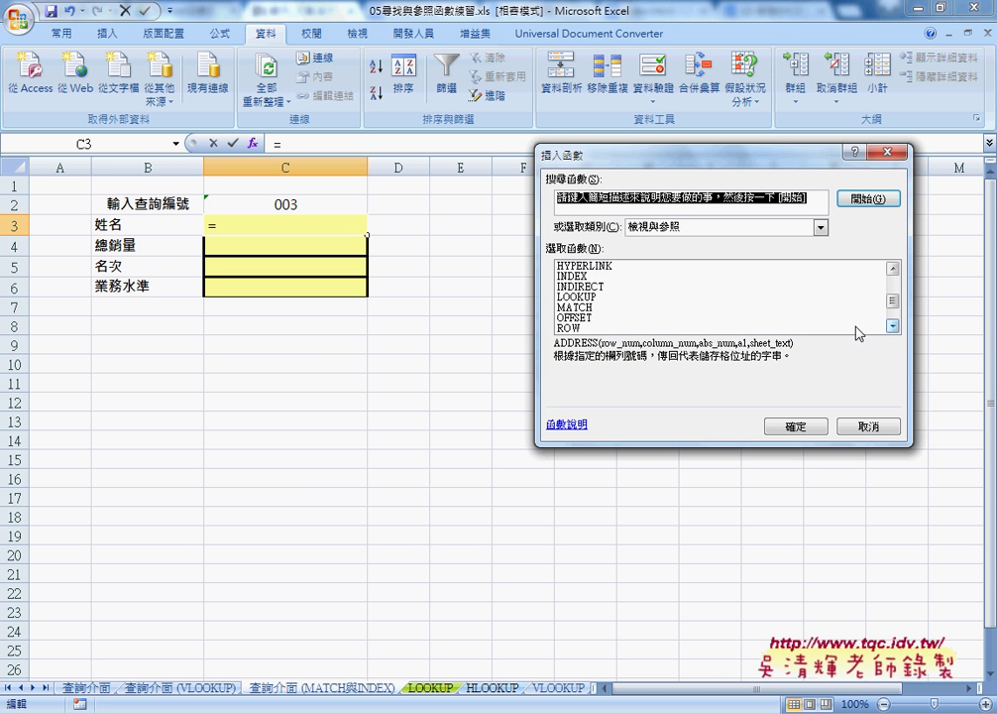
{"action": "left_click", "coordinate": [587, 307]}
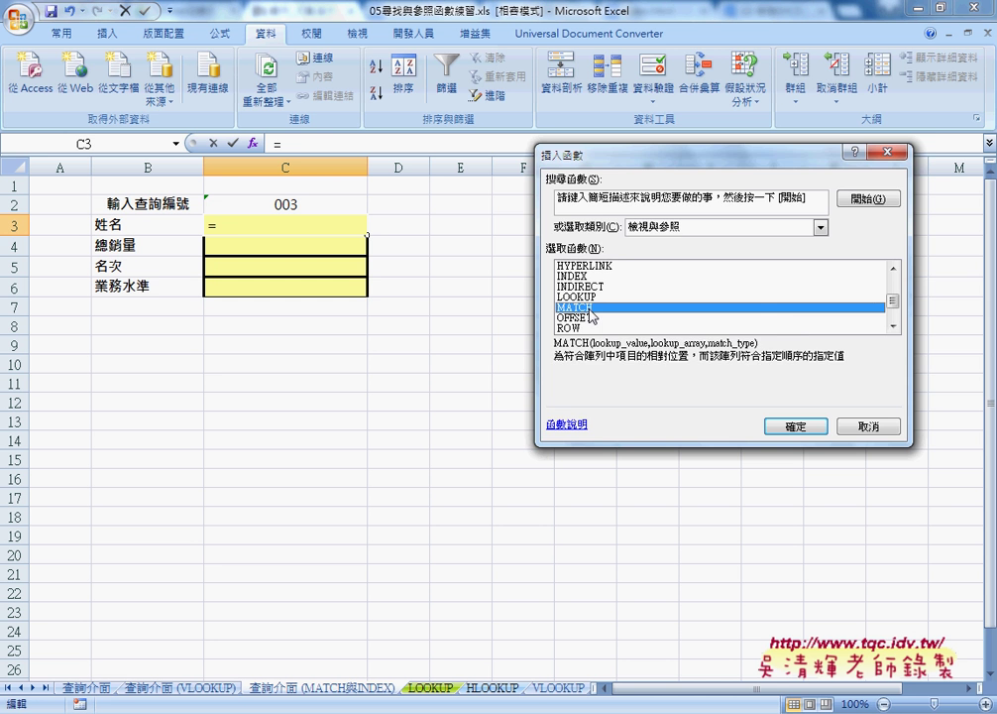
{"action": "left_click", "coordinate": [794, 426]}
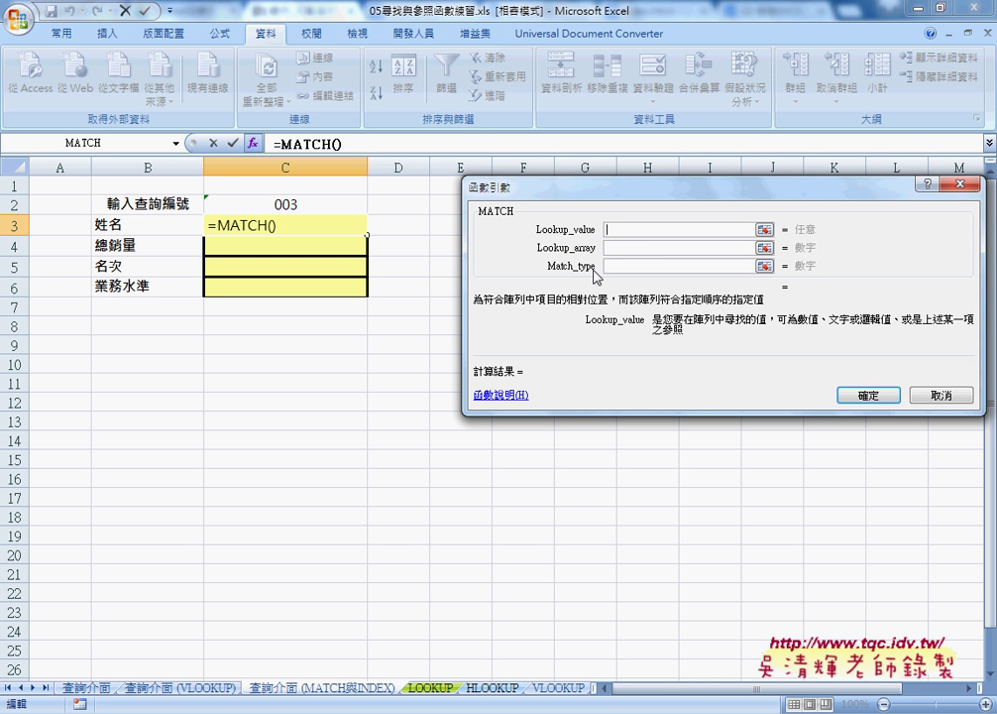
Enter =MATCH(C2,編號) in C3, with Lookup_value C2 and the 編號 named range as Lookup_array
{"action": "left_click", "coordinate": [300, 203]}
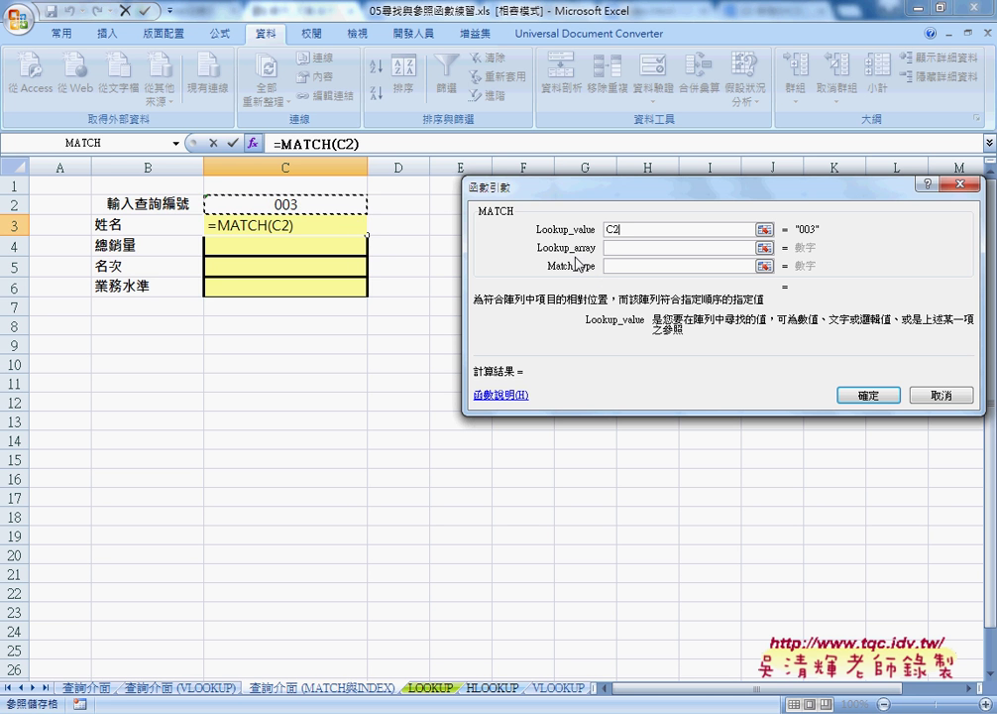
{"action": "left_click", "coordinate": [608, 249]}
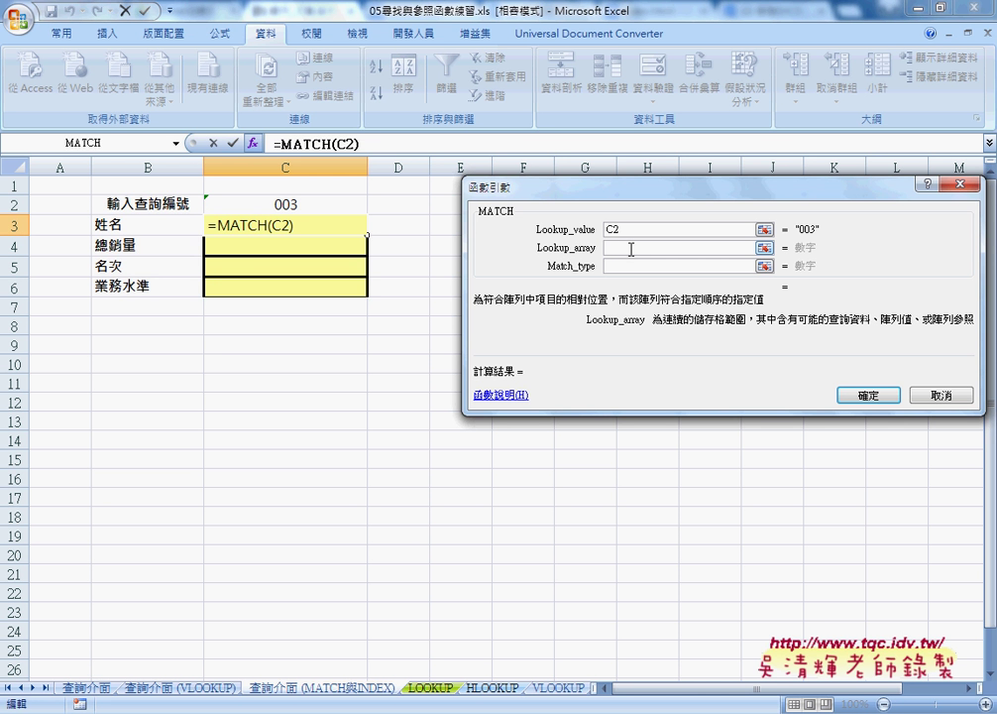
{"action": "key", "text": "F3"}
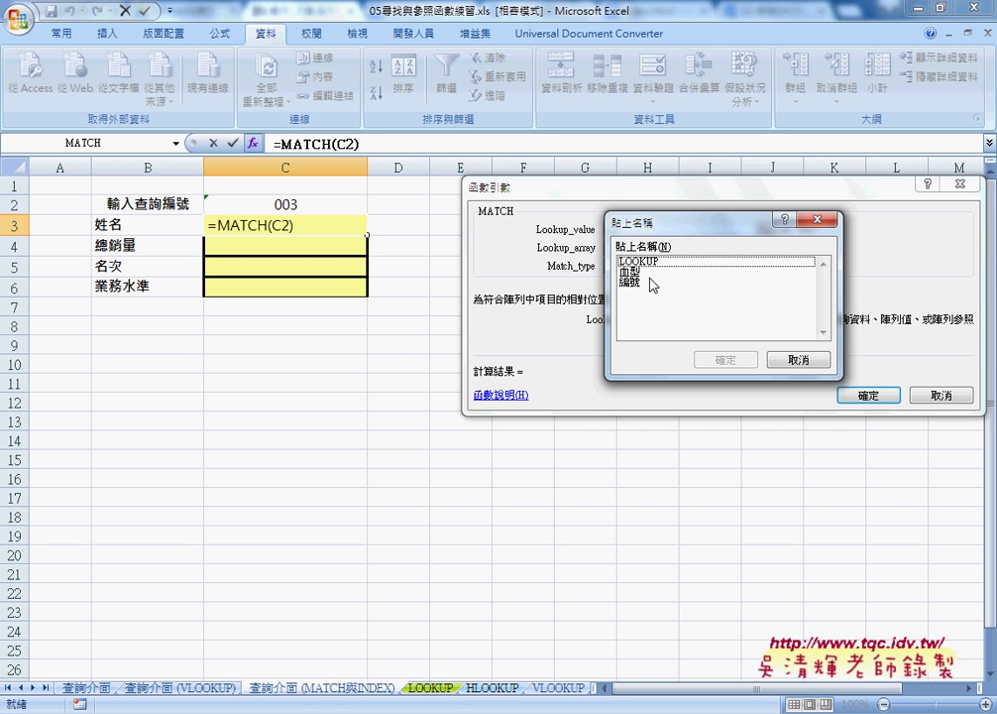
{"action": "left_click", "coordinate": [631, 281]}
{"action": "left_click_drag", "start_coordinate": [671, 226], "coordinate": [802, 215]}
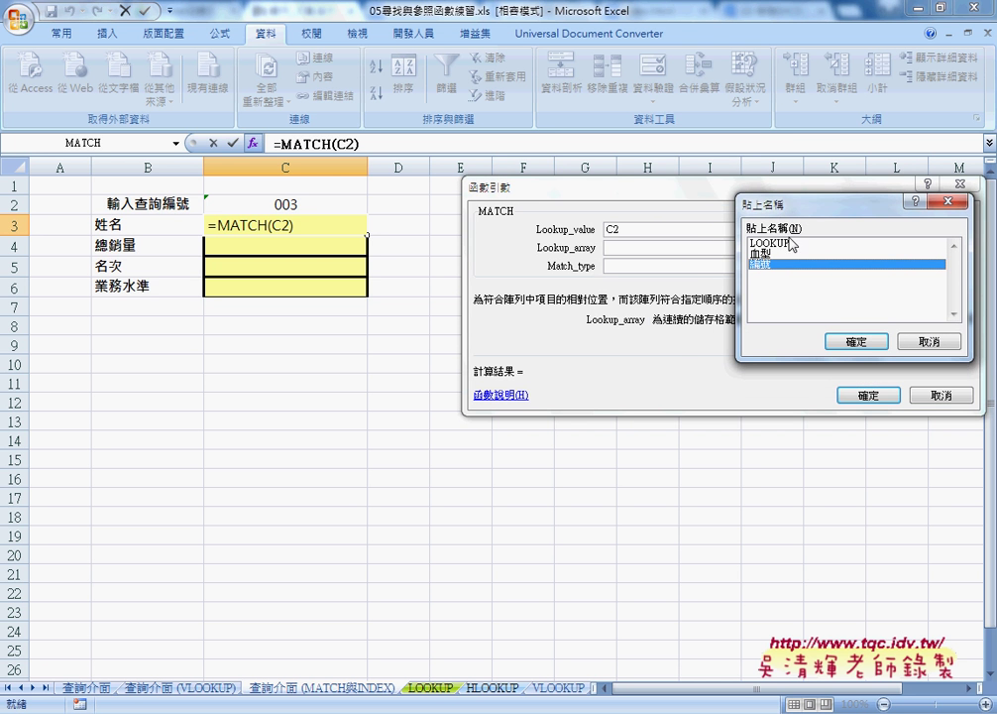
{"action": "left_click", "coordinate": [859, 343]}
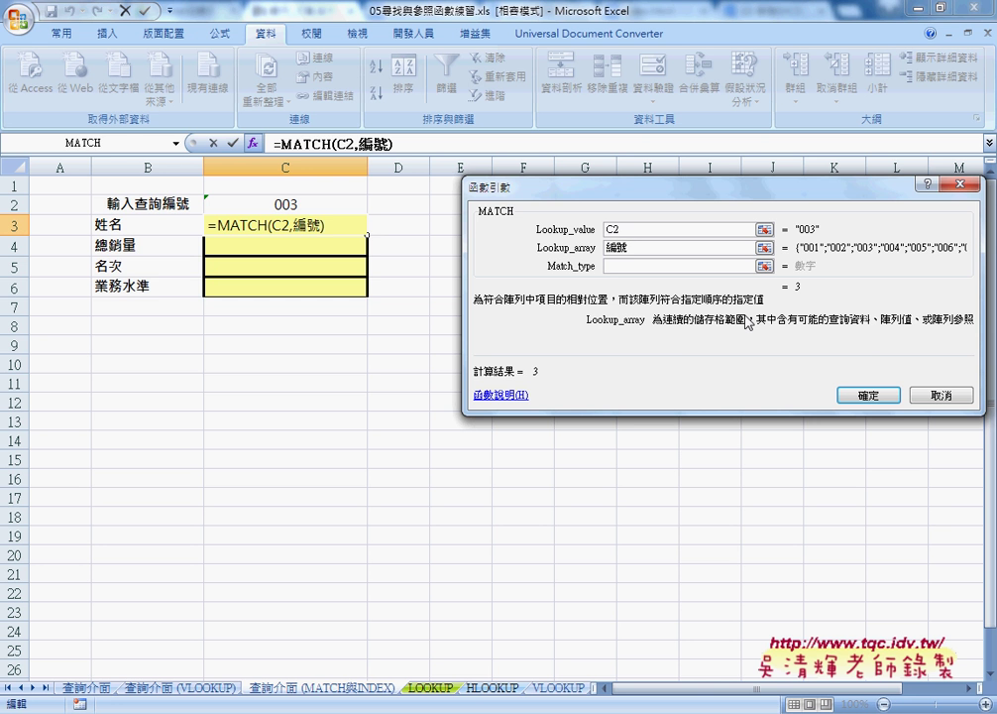
{"action": "left_click", "coordinate": [622, 268]}
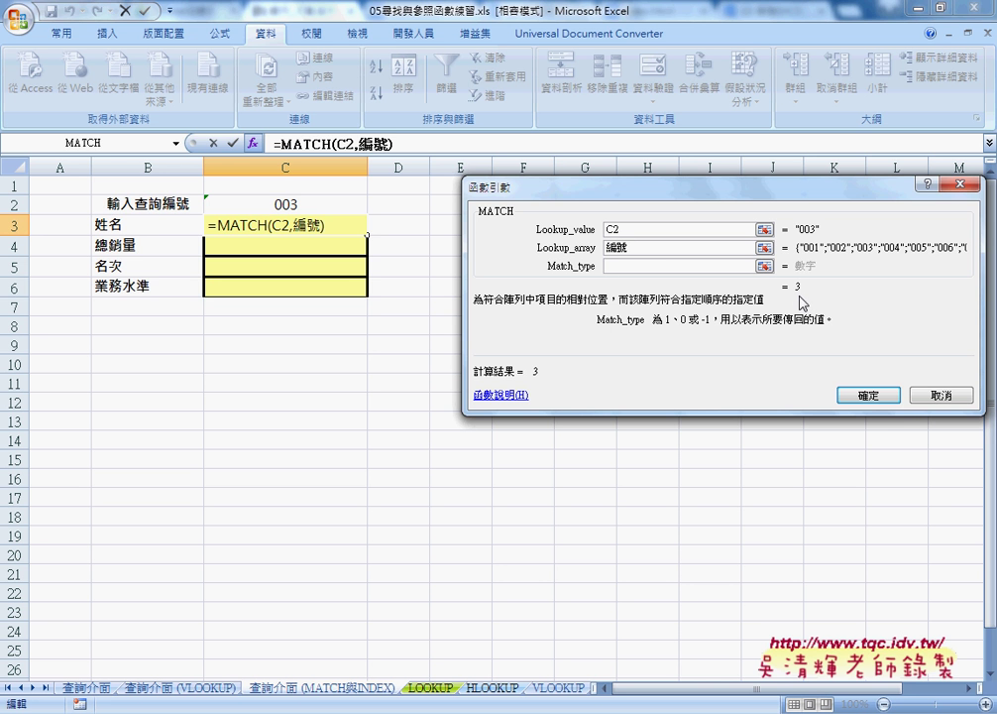
{"action": "left_click", "coordinate": [872, 396]}
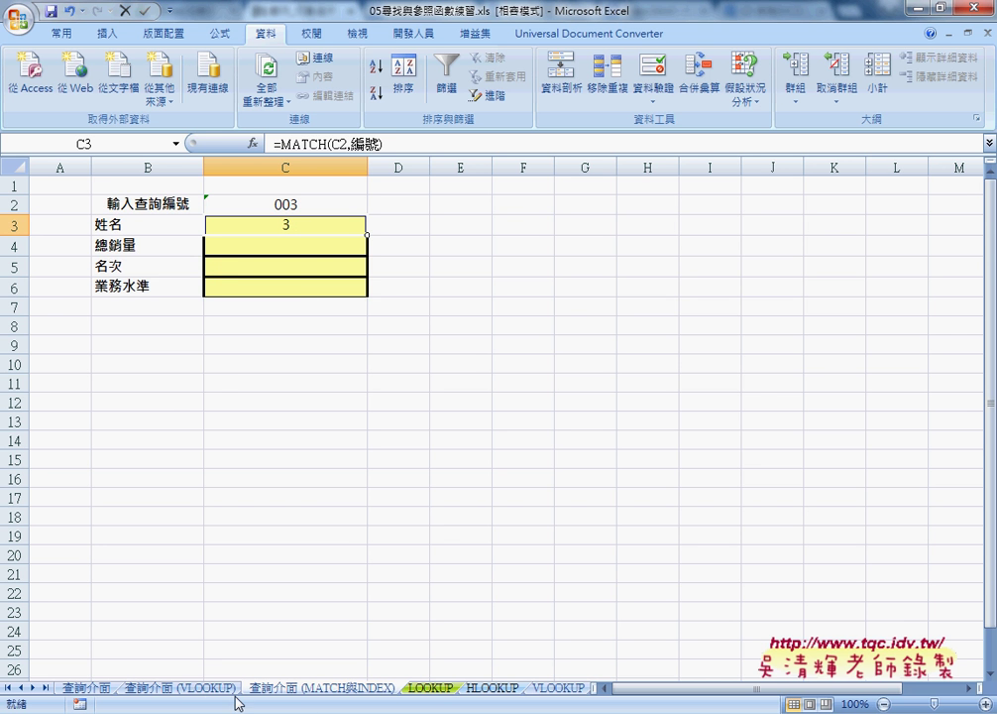
{"action": "left_click", "coordinate": [429, 687]}
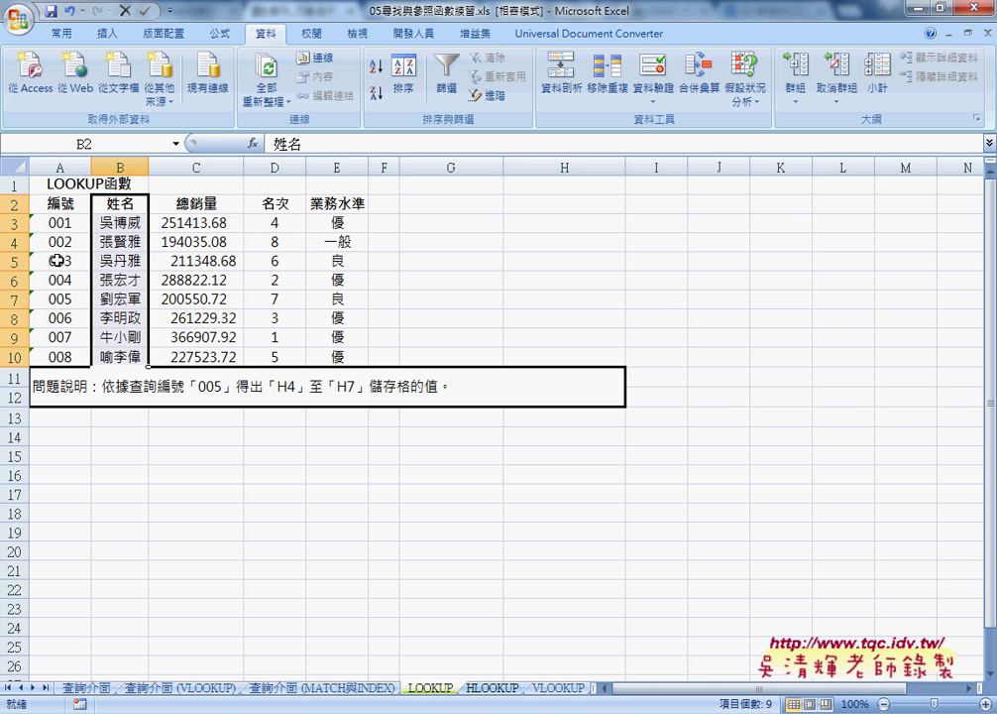
{"action": "left_click_drag", "start_coordinate": [62, 261], "coordinate": [120, 260]}
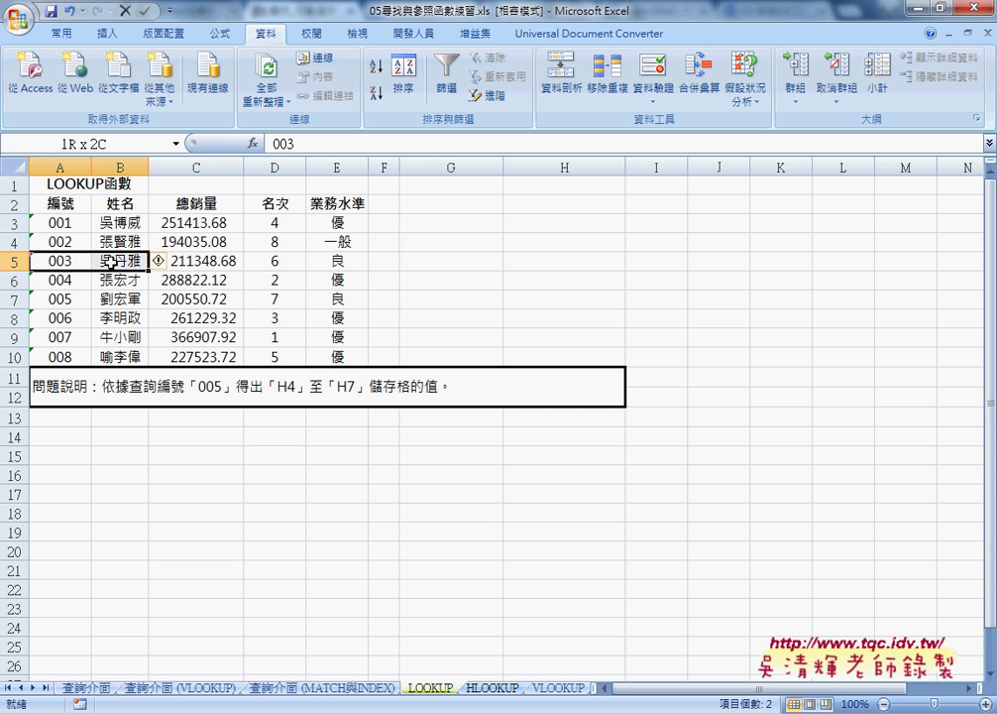
{"action": "left_click", "coordinate": [118, 262]}
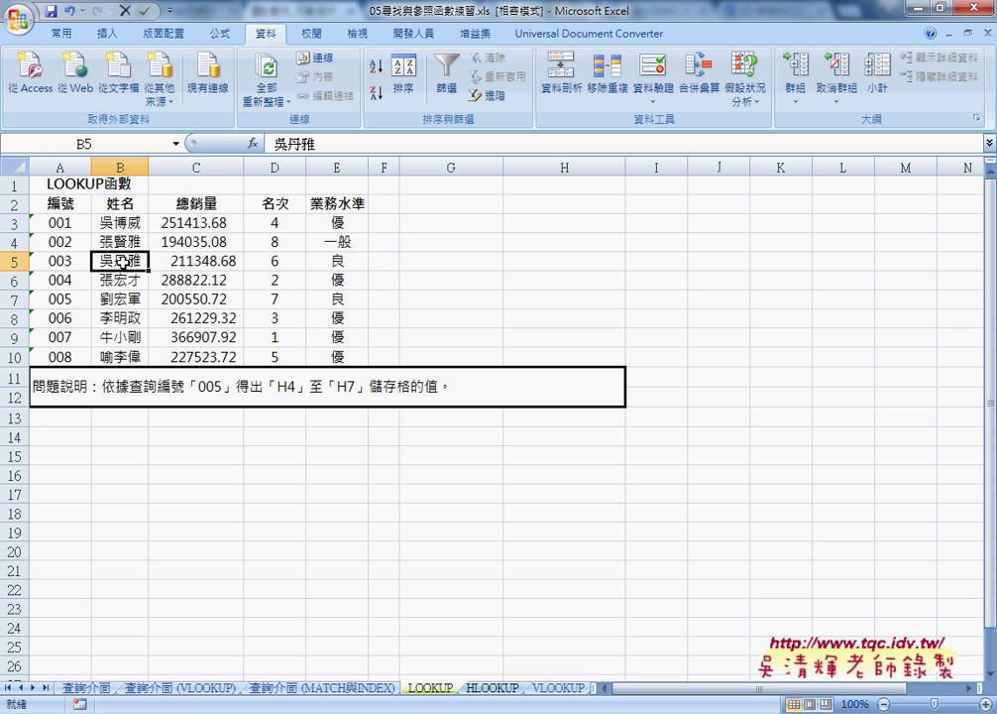
{"action": "left_click", "coordinate": [180, 260]}
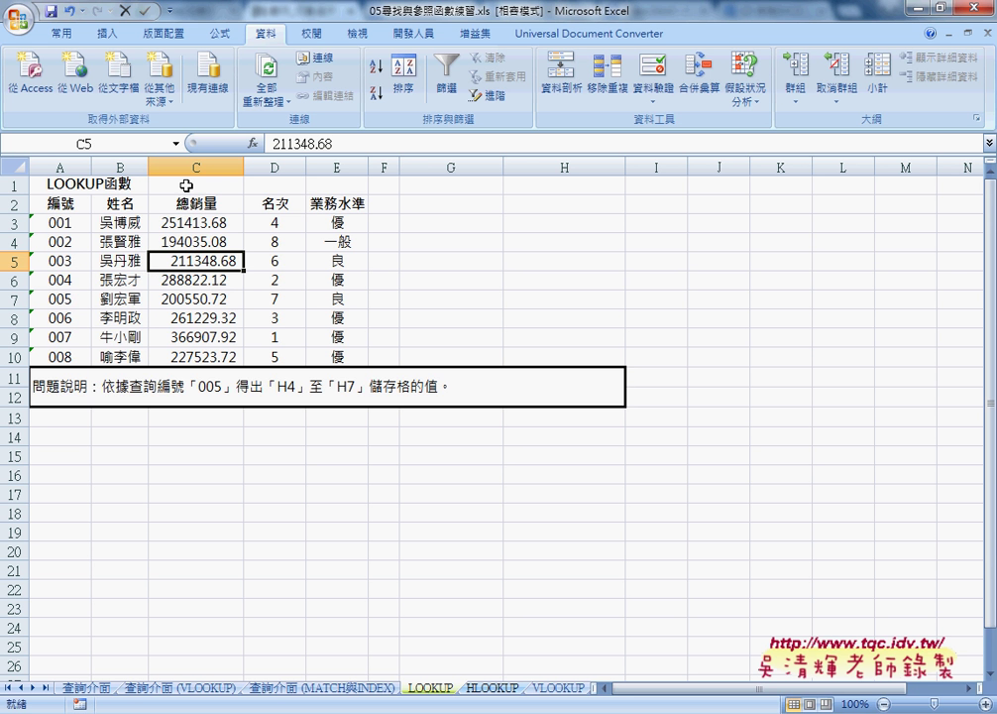
{"action": "left_click", "coordinate": [280, 261]}
{"action": "left_click", "coordinate": [335, 262]}
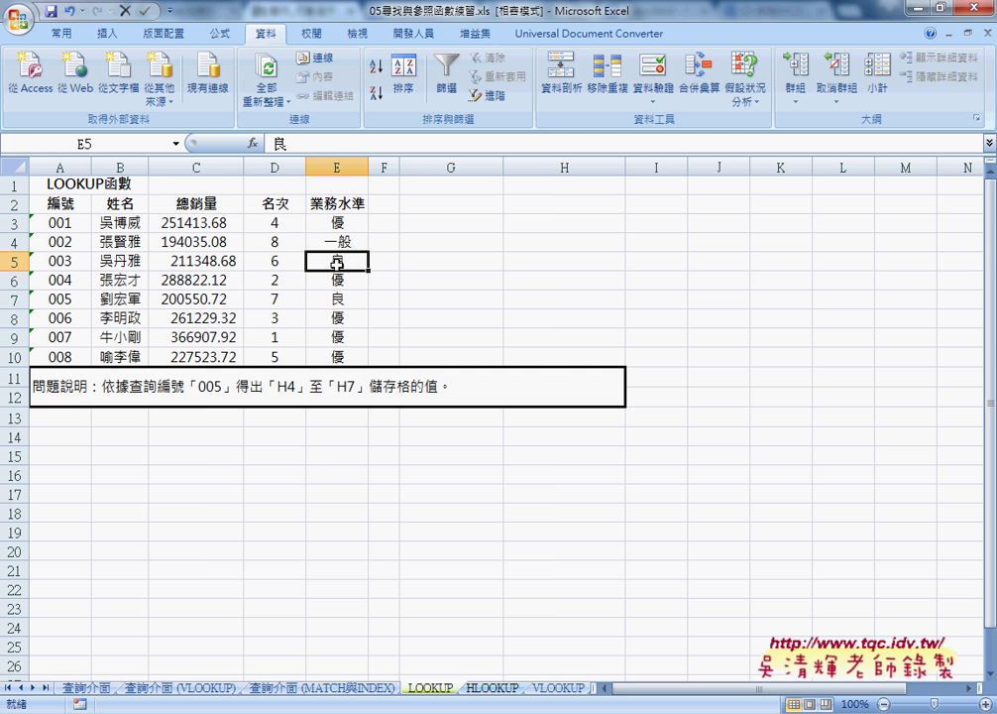
{"action": "left_click", "coordinate": [349, 694]}
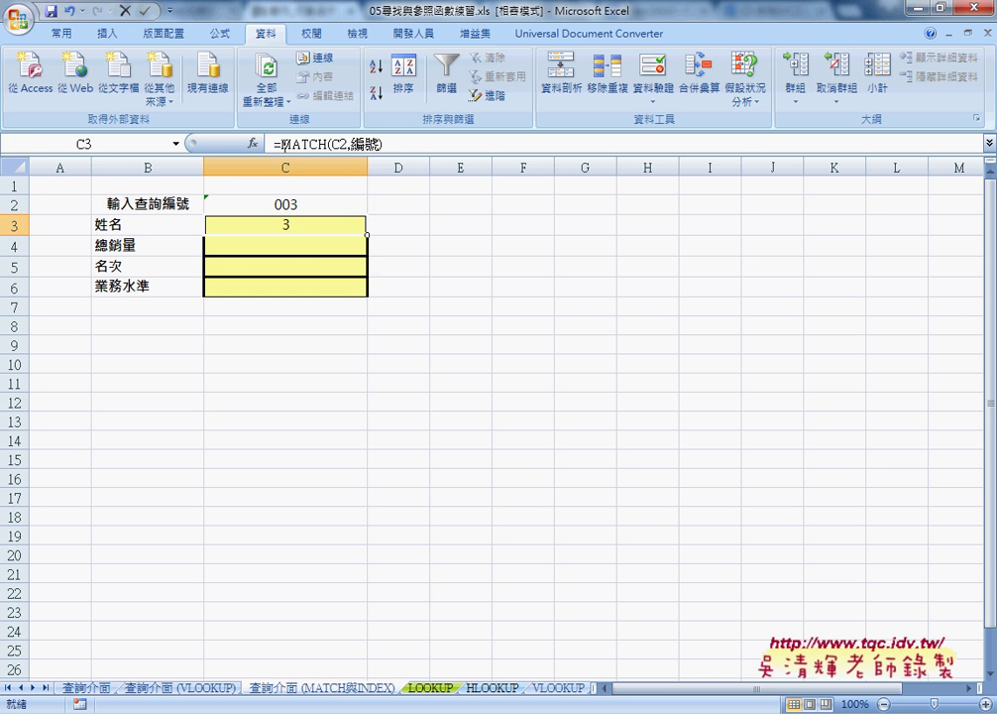
Cut the MATCH(C2,編號) expression out of C3's formula
{"action": "left_click_drag", "start_coordinate": [277, 144], "coordinate": [389, 144]}
{"action": "right_click", "coordinate": [357, 141]}
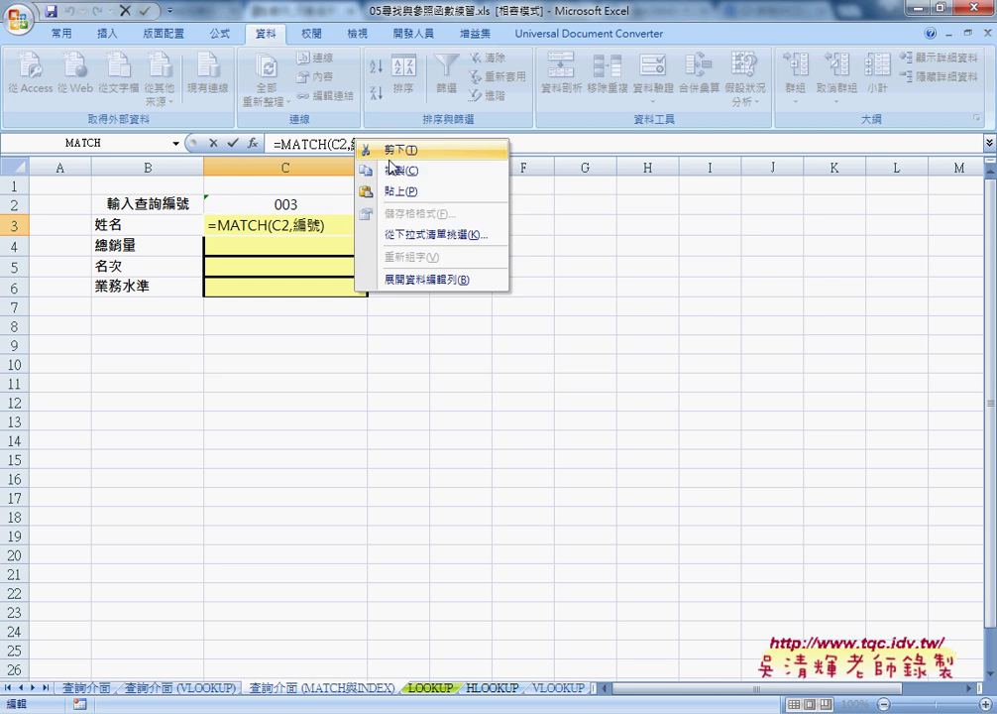
{"action": "left_click", "coordinate": [392, 150]}
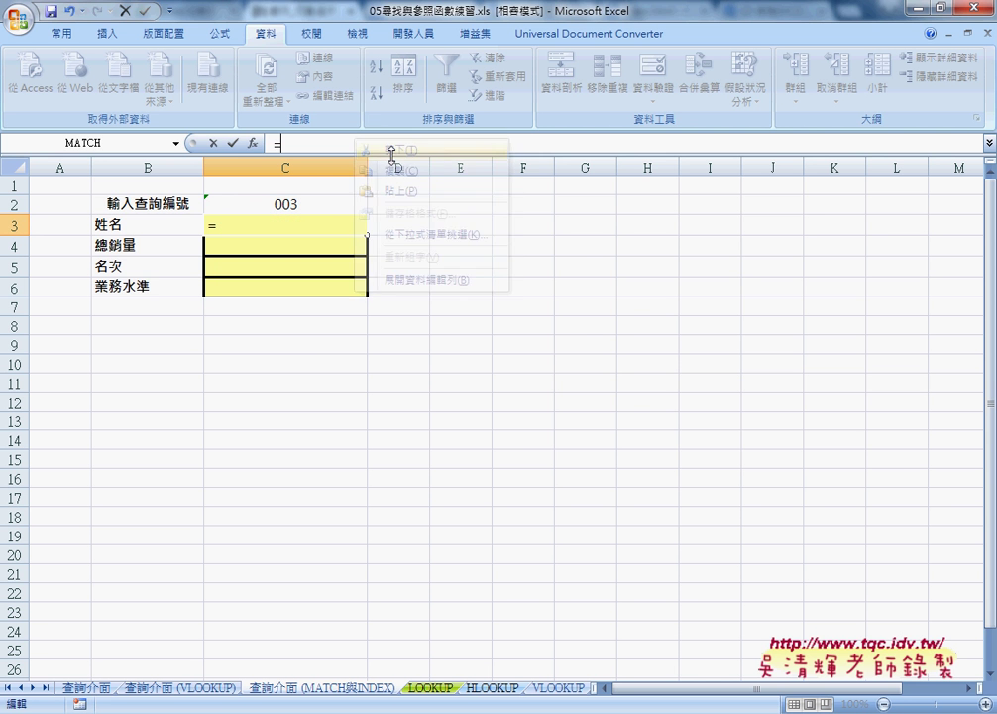
Start an INDEX function in C3 using its array form
{"action": "left_click", "coordinate": [252, 143]}
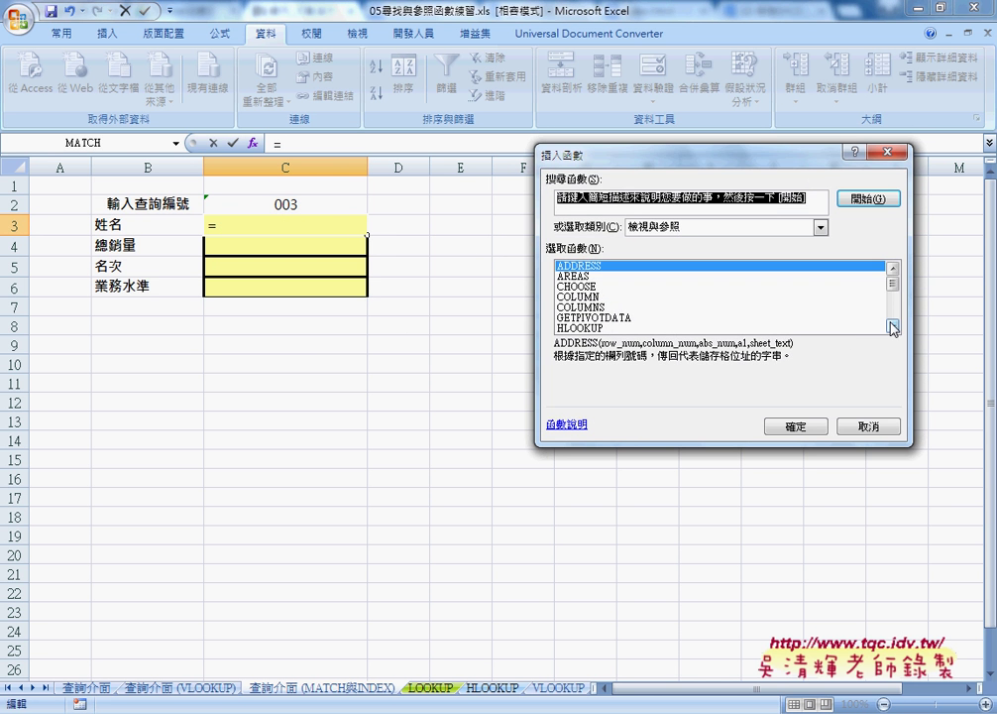
{"action": "left_click", "coordinate": [893, 326]}
{"action": "left_click", "coordinate": [893, 326]}
{"action": "left_click", "coordinate": [893, 326]}
{"action": "left_click", "coordinate": [575, 317]}
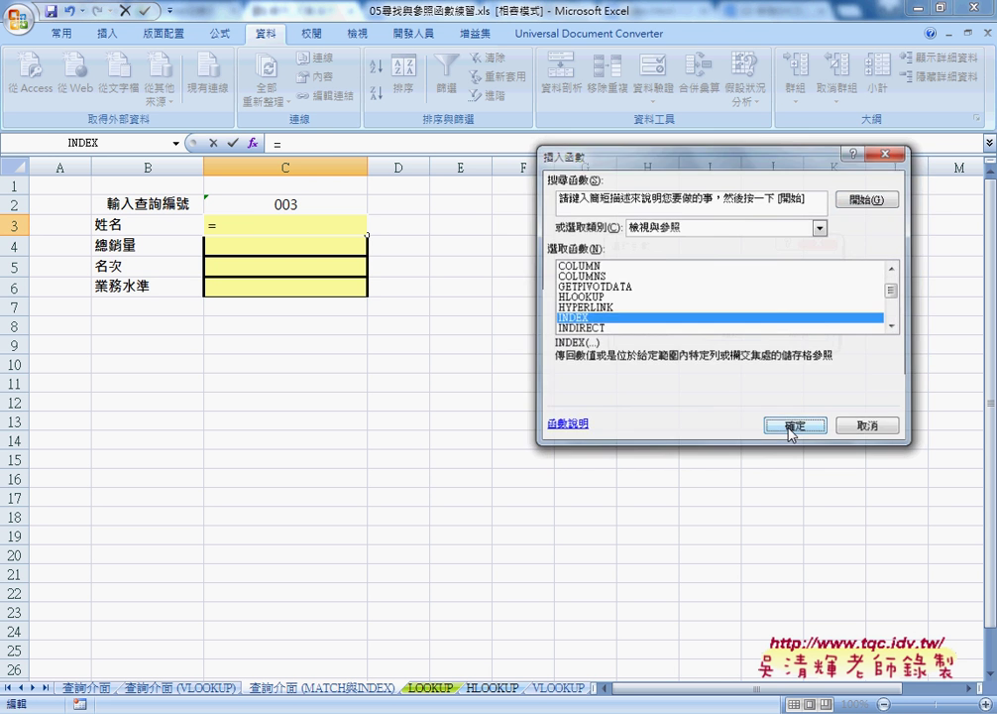
{"action": "left_click", "coordinate": [789, 428]}
{"action": "left_click", "coordinate": [731, 338]}
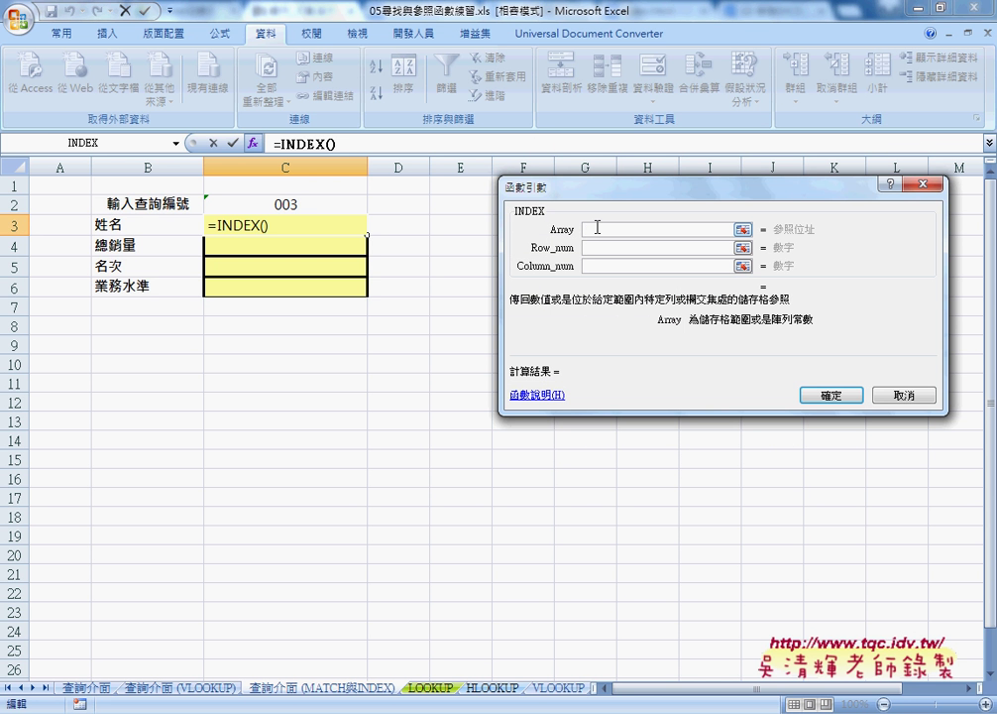
Set INDEX arguments to array LOOKUP, row MATCH(C2,編號), column 2, and confirm
{"action": "key", "text": "F3"}
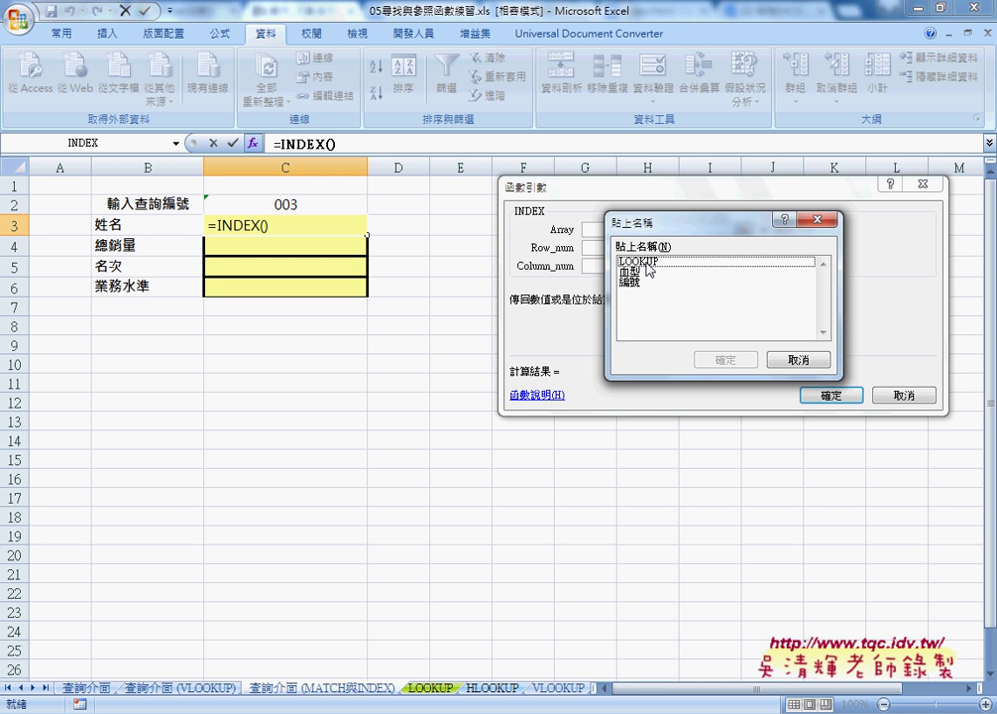
{"action": "left_click", "coordinate": [655, 262]}
{"action": "left_click", "coordinate": [727, 360]}
{"action": "left_click", "coordinate": [614, 249]}
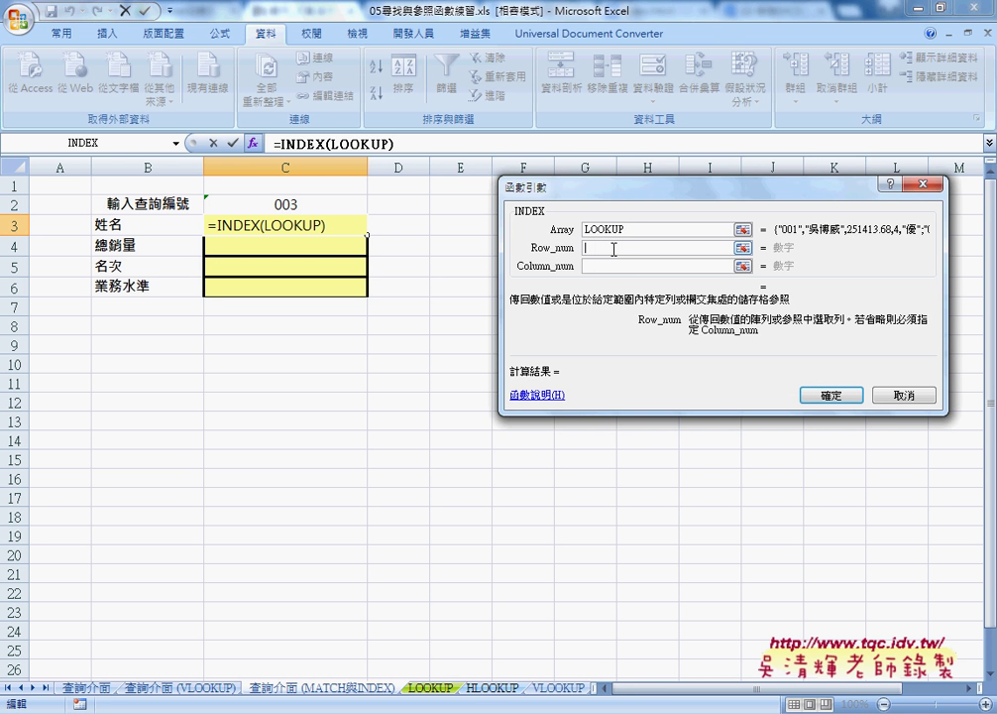
{"action": "right_click", "coordinate": [609, 250]}
{"action": "type", "text": "MATCH(C2,編號)"}
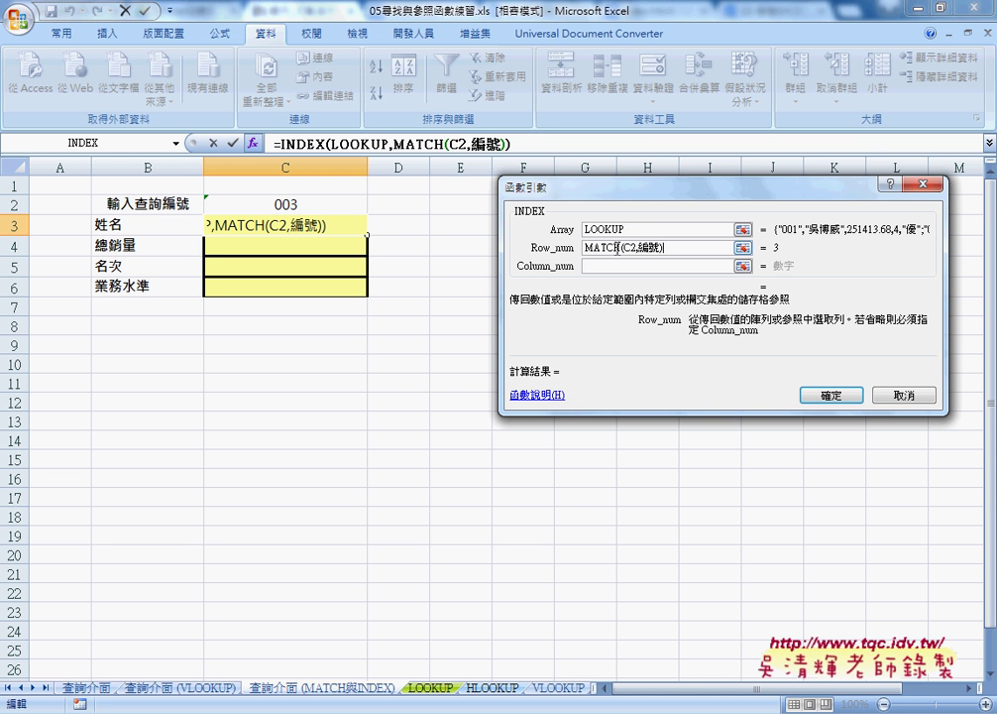
{"action": "left_click", "coordinate": [606, 266]}
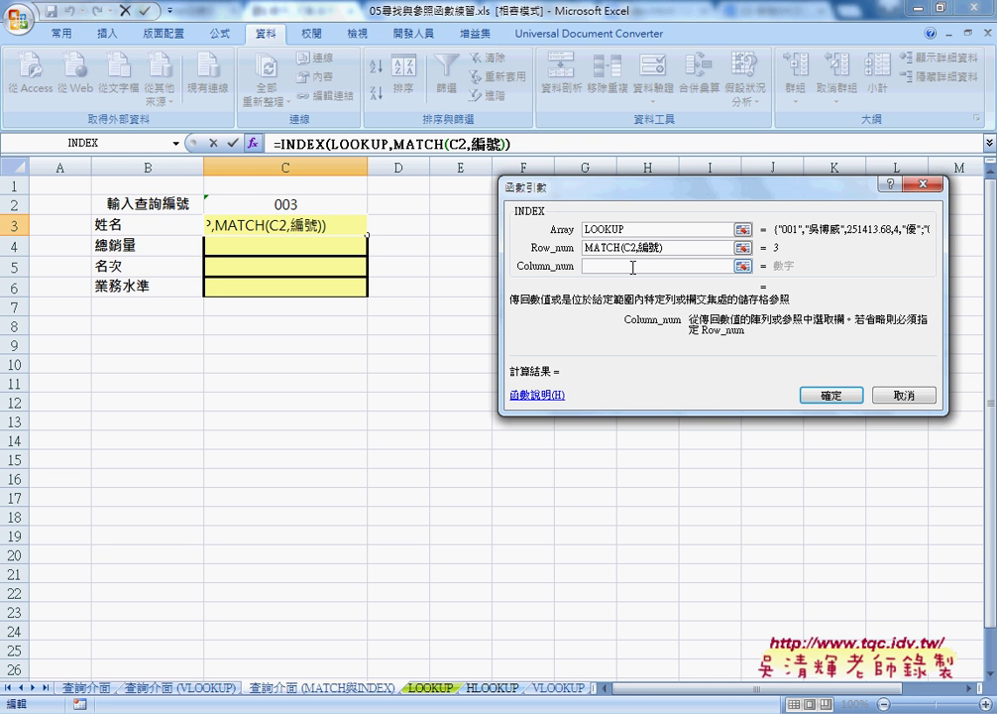
{"action": "type", "text": "2"}
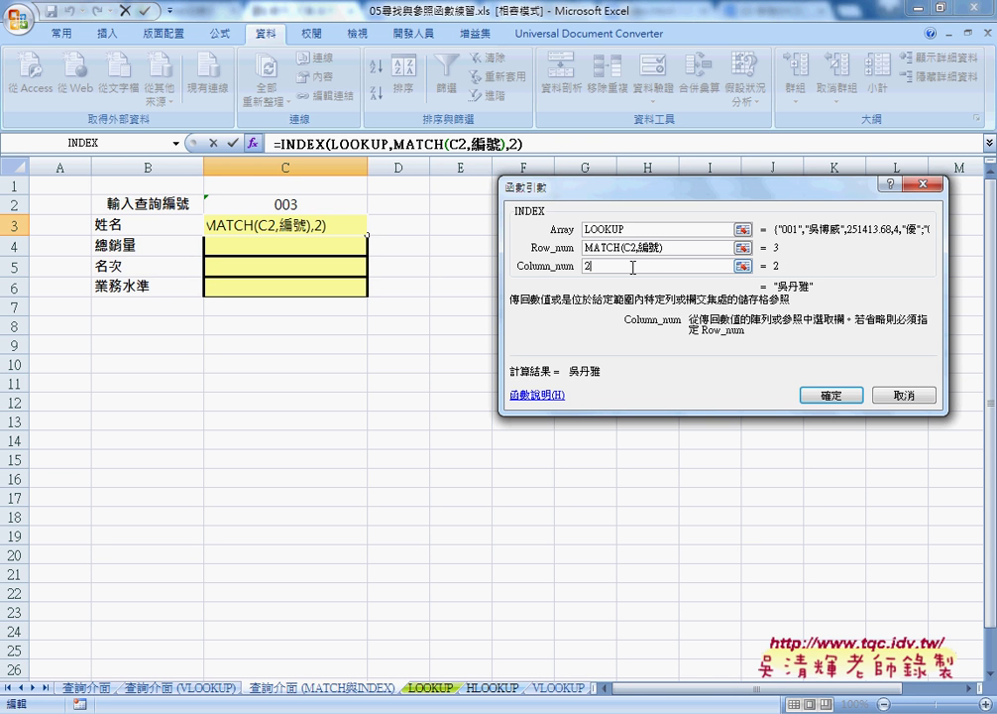
{"action": "left_click", "coordinate": [832, 395]}
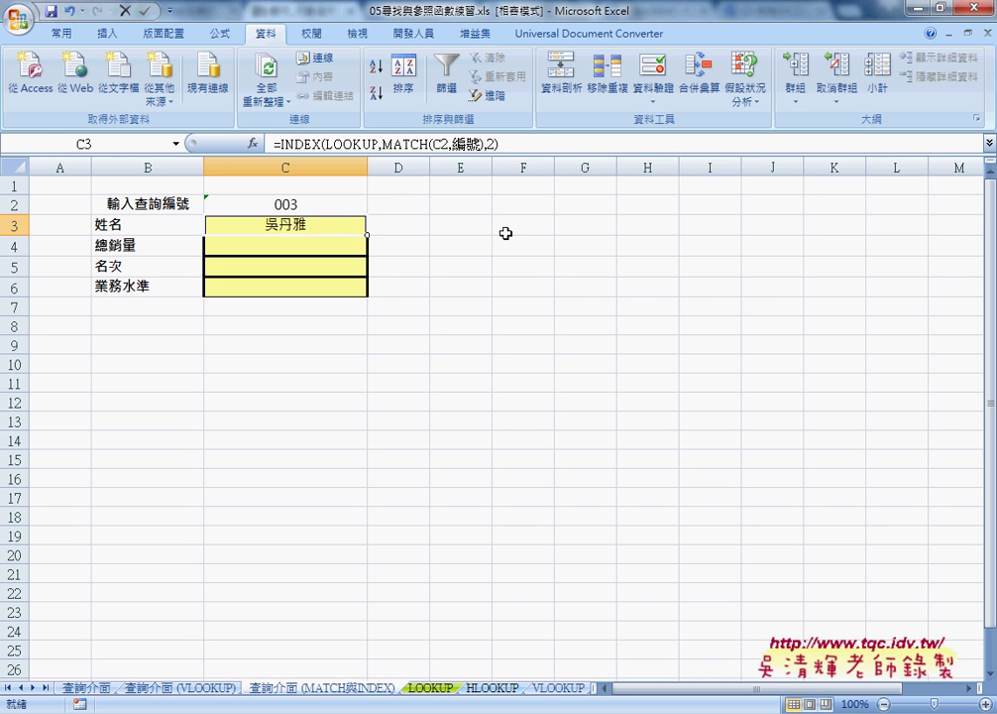
{"action": "left_click", "coordinate": [329, 207]}
Pick ID 002, then 004 from C2's dropdown, and select C3 to check the name
{"action": "left_click", "coordinate": [374, 206]}
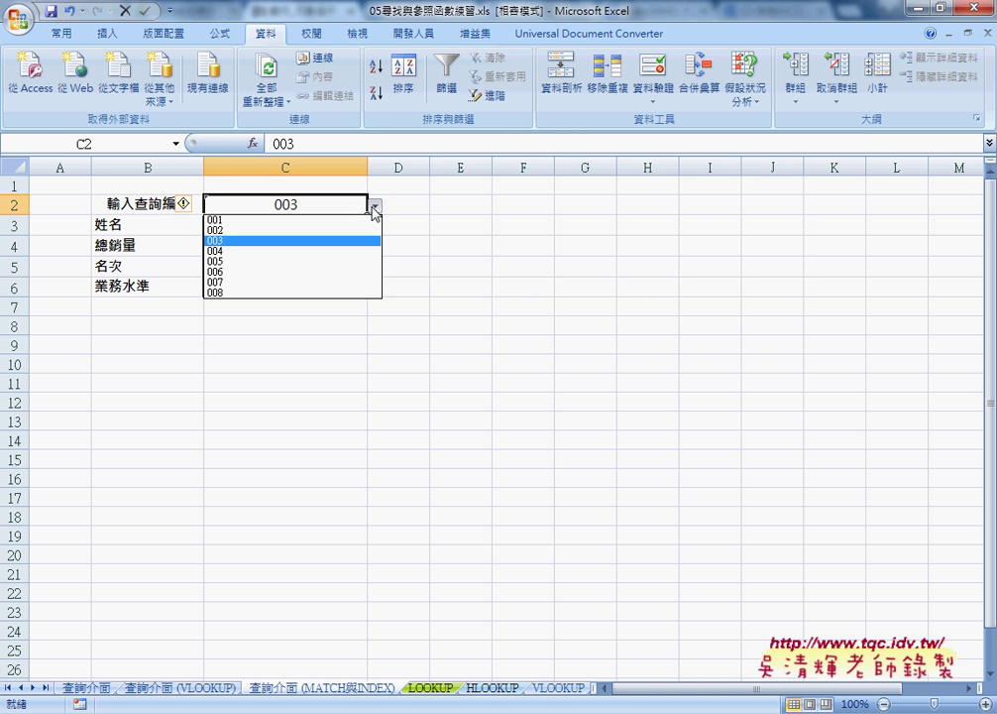
{"action": "left_click", "coordinate": [363, 230]}
{"action": "left_click", "coordinate": [376, 207]}
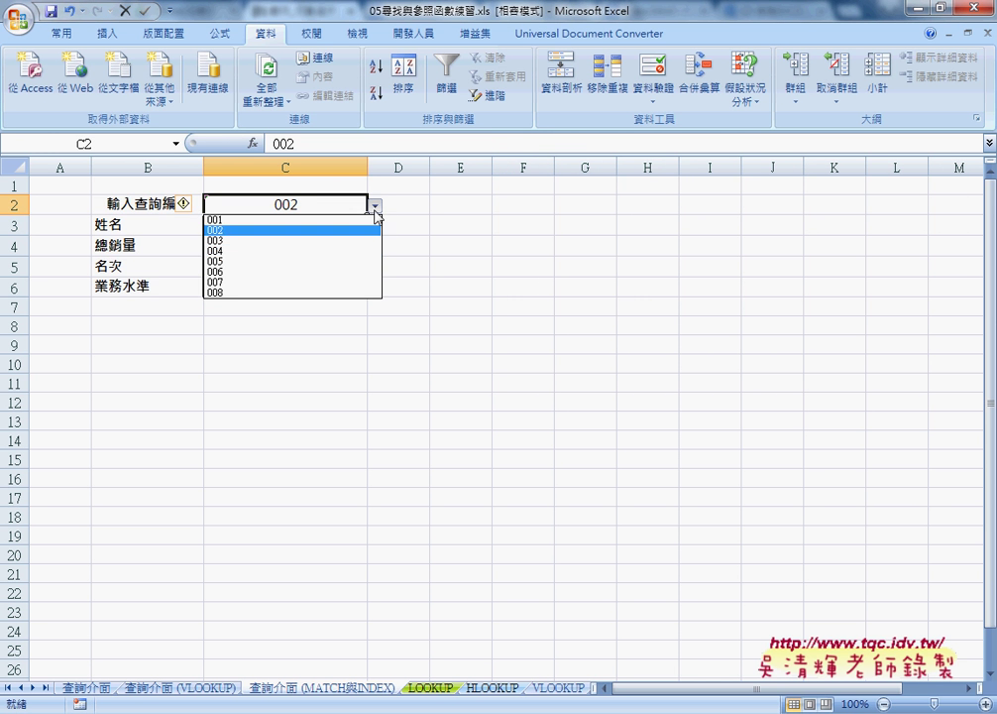
{"action": "left_click", "coordinate": [357, 251]}
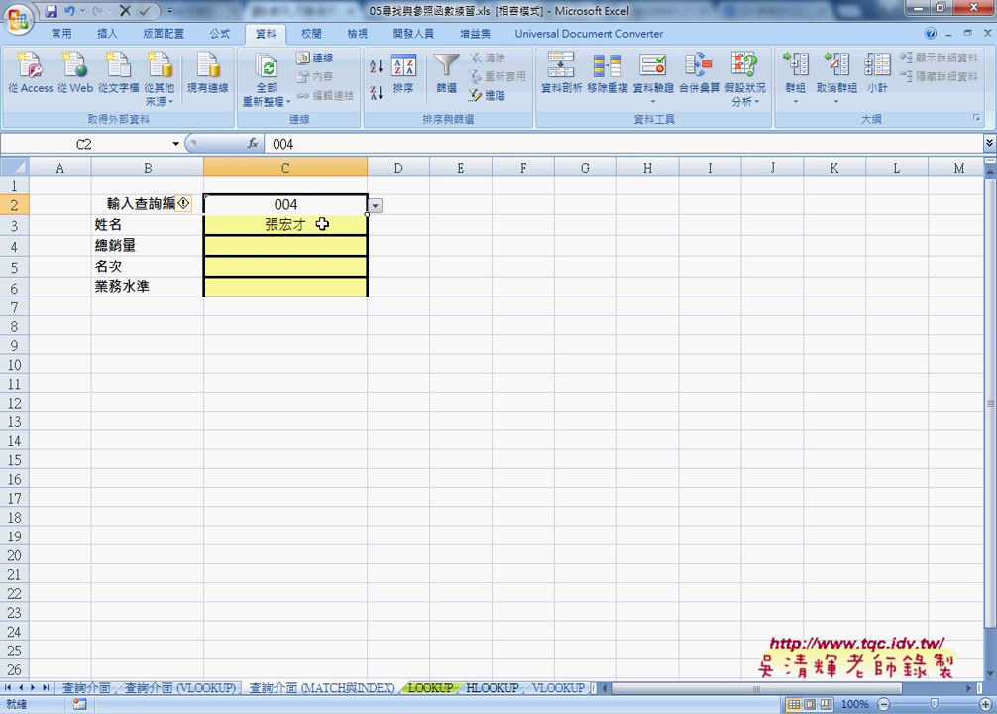
{"action": "left_click", "coordinate": [321, 225]}
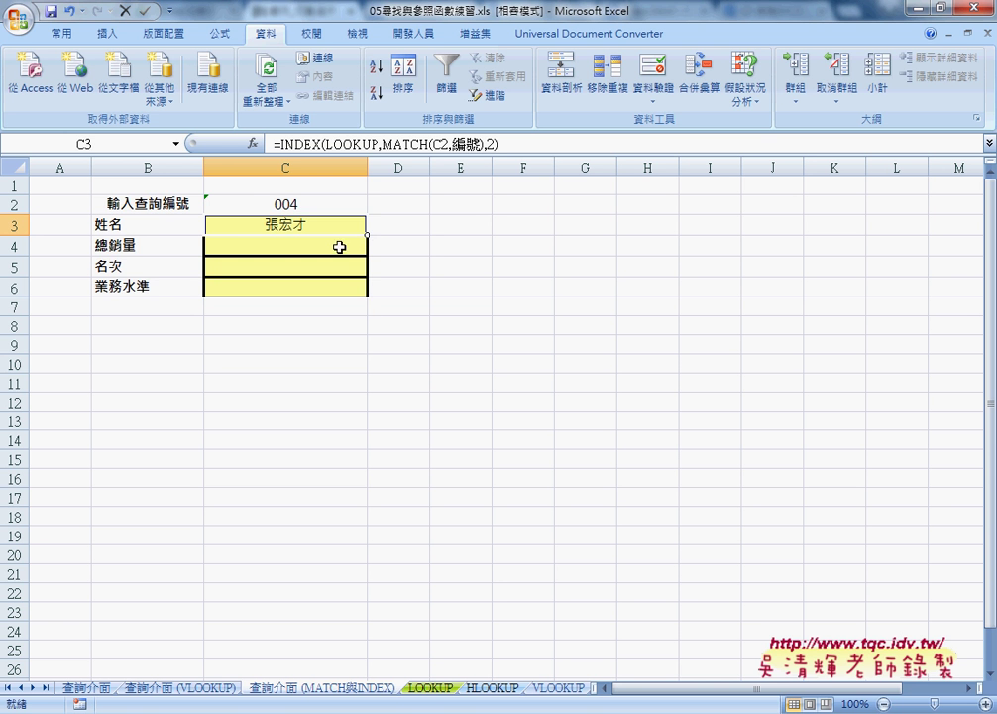
Replace C3's column argument 2 with row()-1 and fill the formula down to C6
{"action": "double_click", "coordinate": [490, 144]}
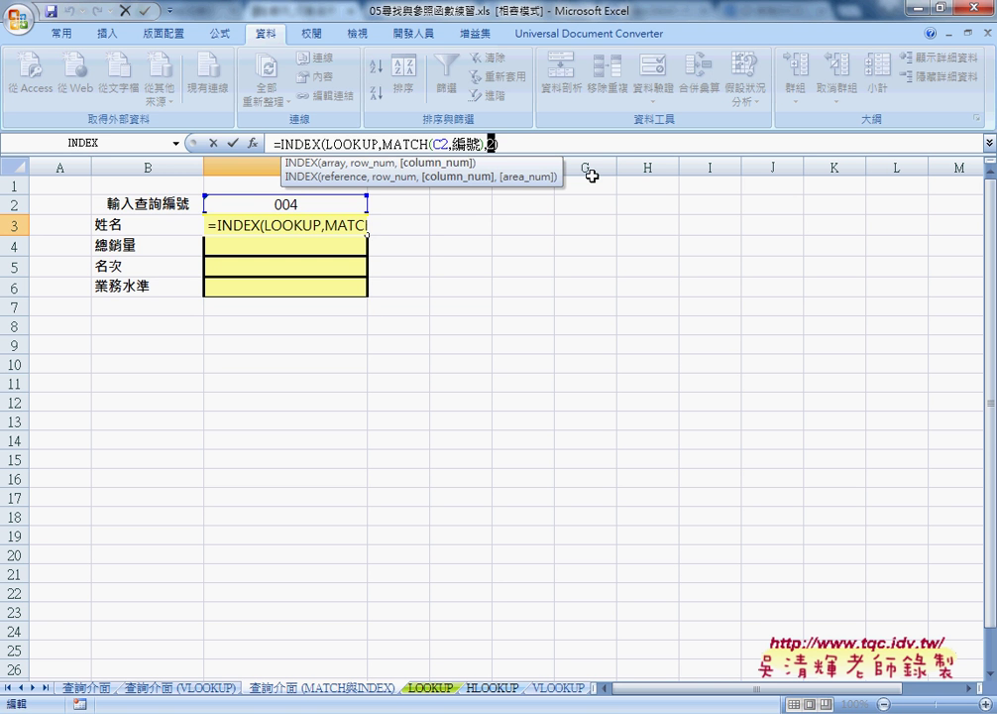
{"action": "type", "text": "r"}
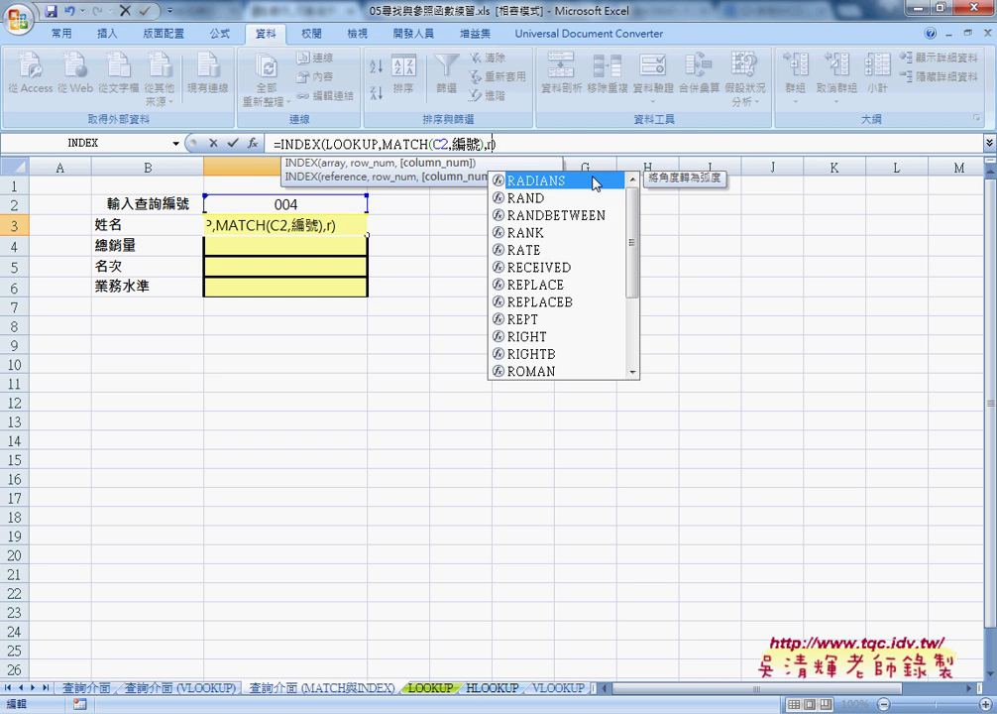
{"action": "type", "text": "ow"}
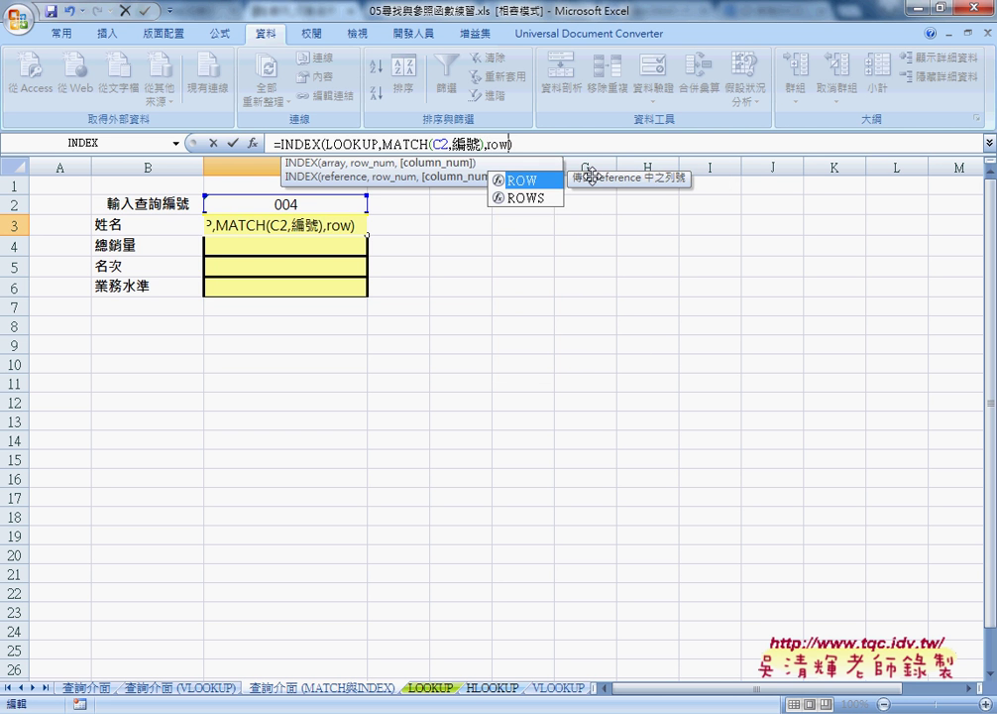
{"action": "type", "text": "()"}
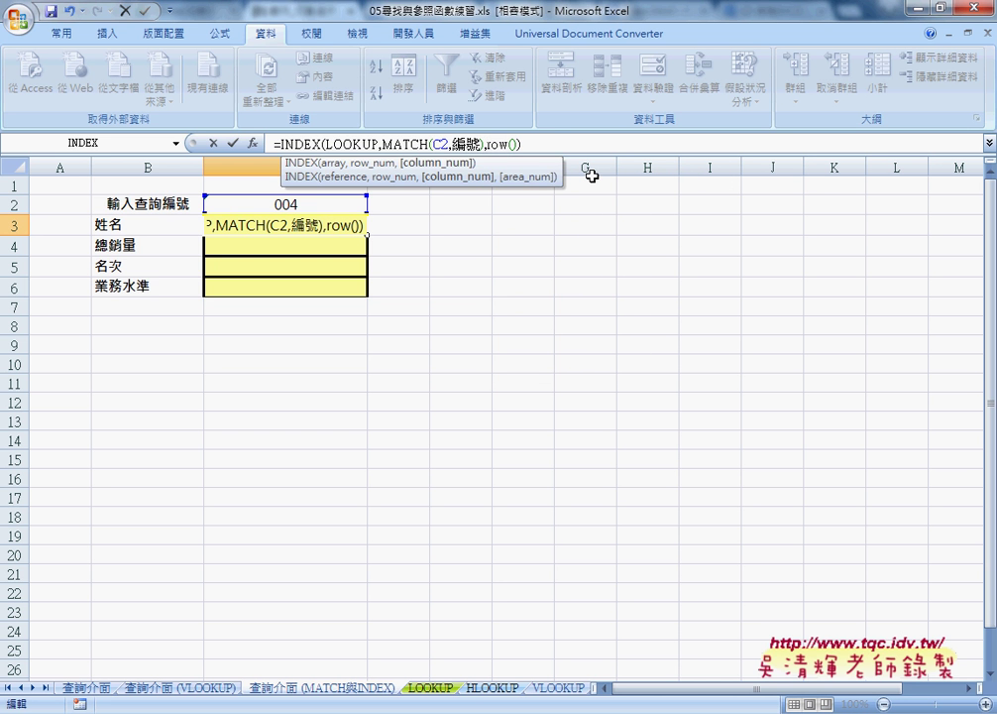
{"action": "type", "text": "-1"}
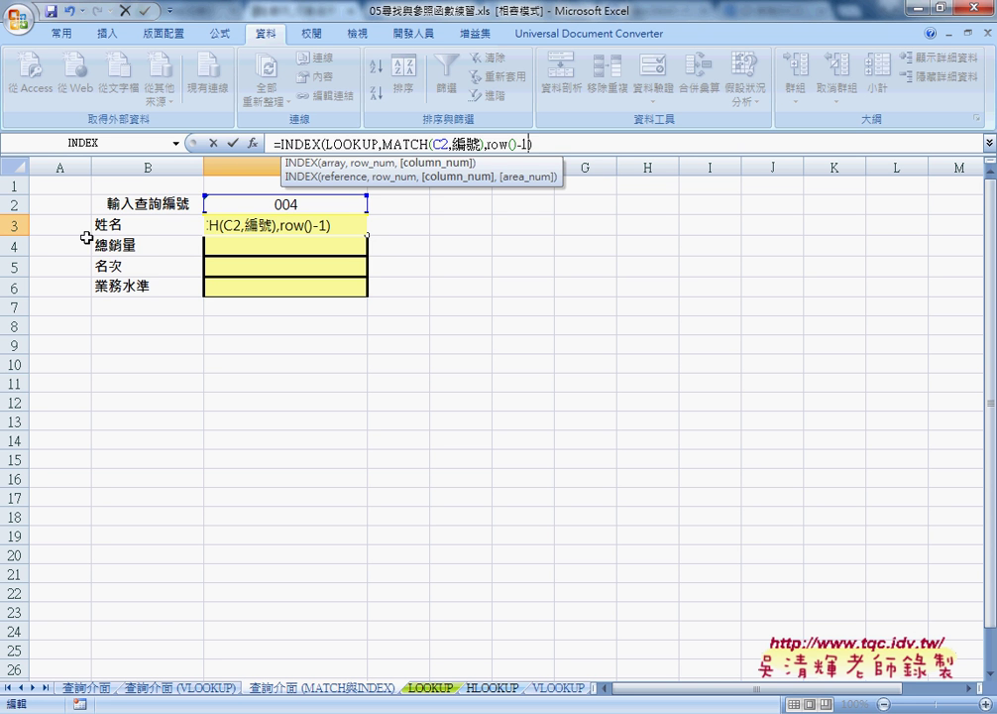
{"action": "left_click", "coordinate": [229, 148]}
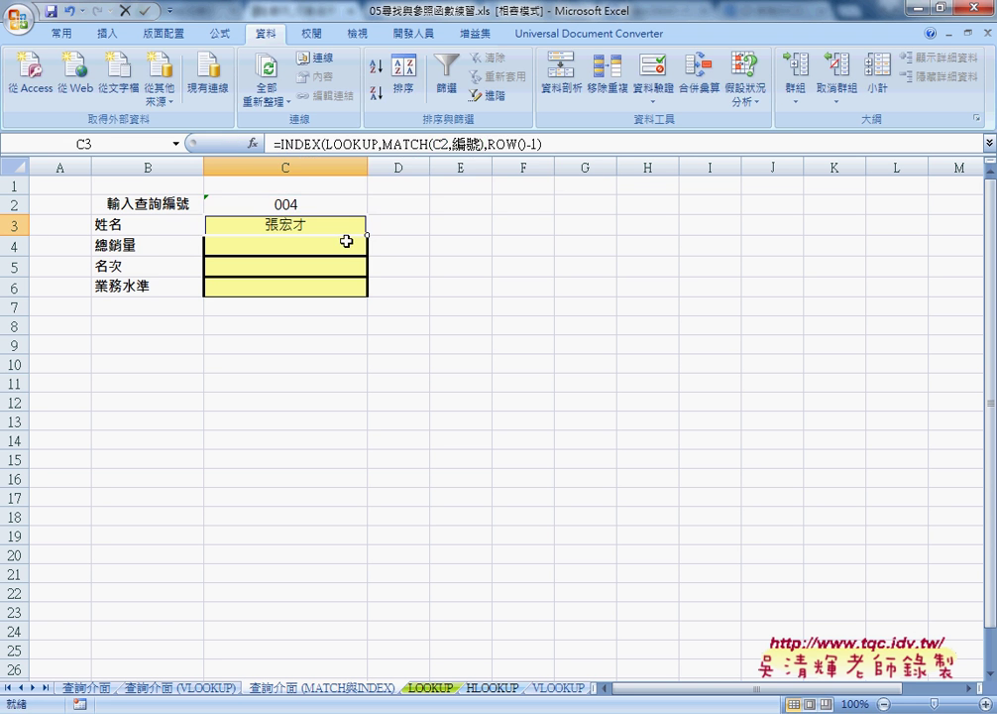
{"action": "left_click_drag", "start_coordinate": [367, 235], "coordinate": [365, 290]}
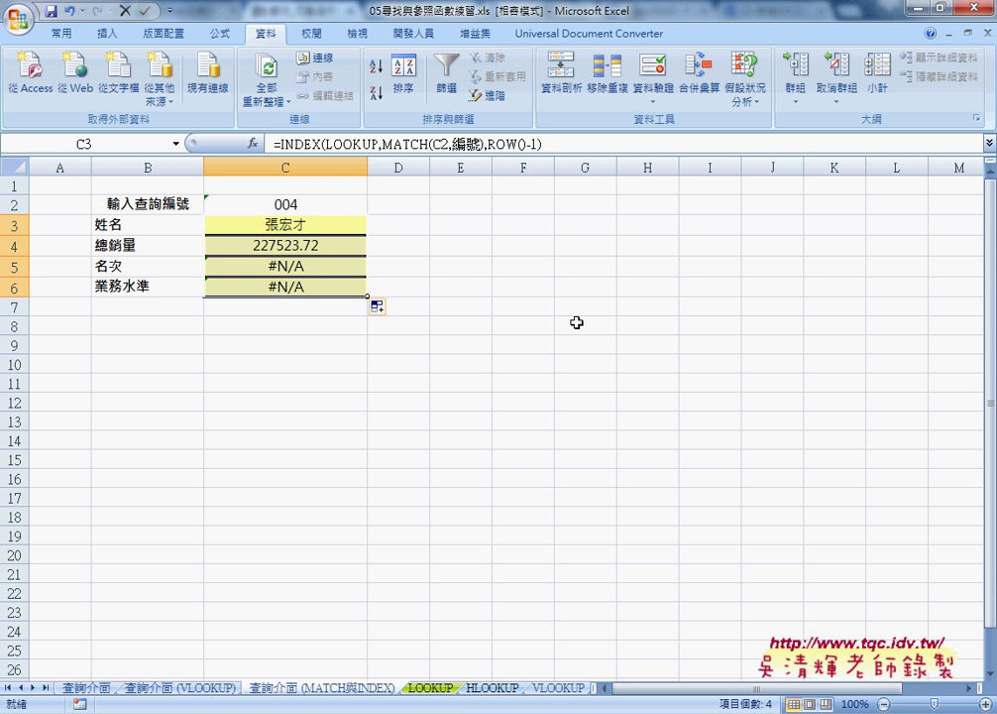
Change C3's ID reference to C$2 and refill the formula down through C6
{"action": "left_click", "coordinate": [318, 225]}
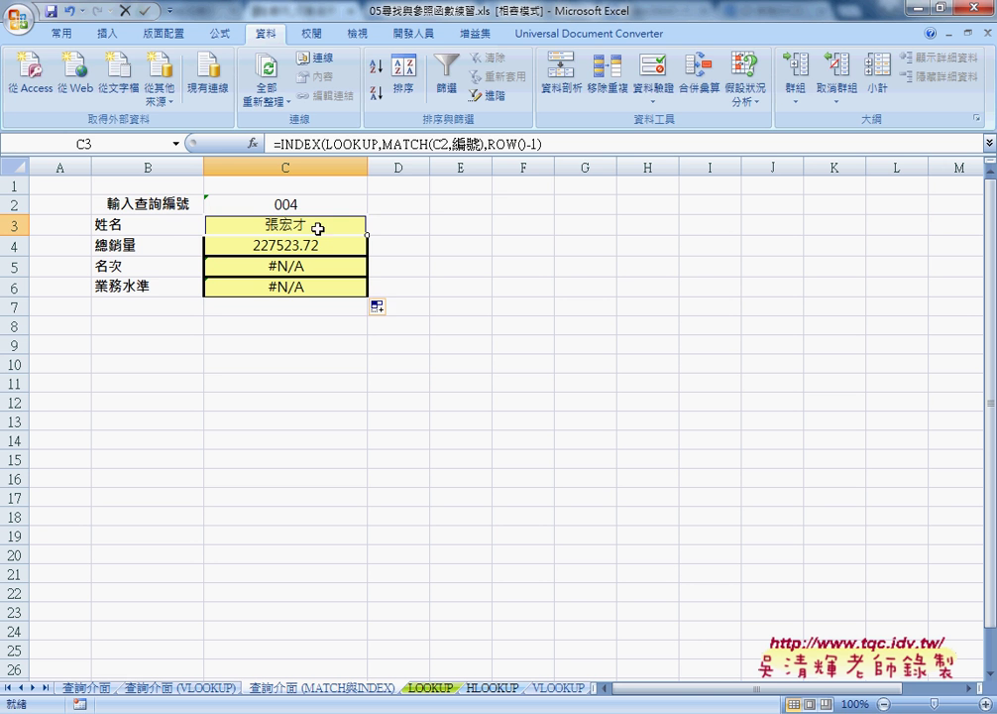
{"action": "left_click", "coordinate": [442, 145]}
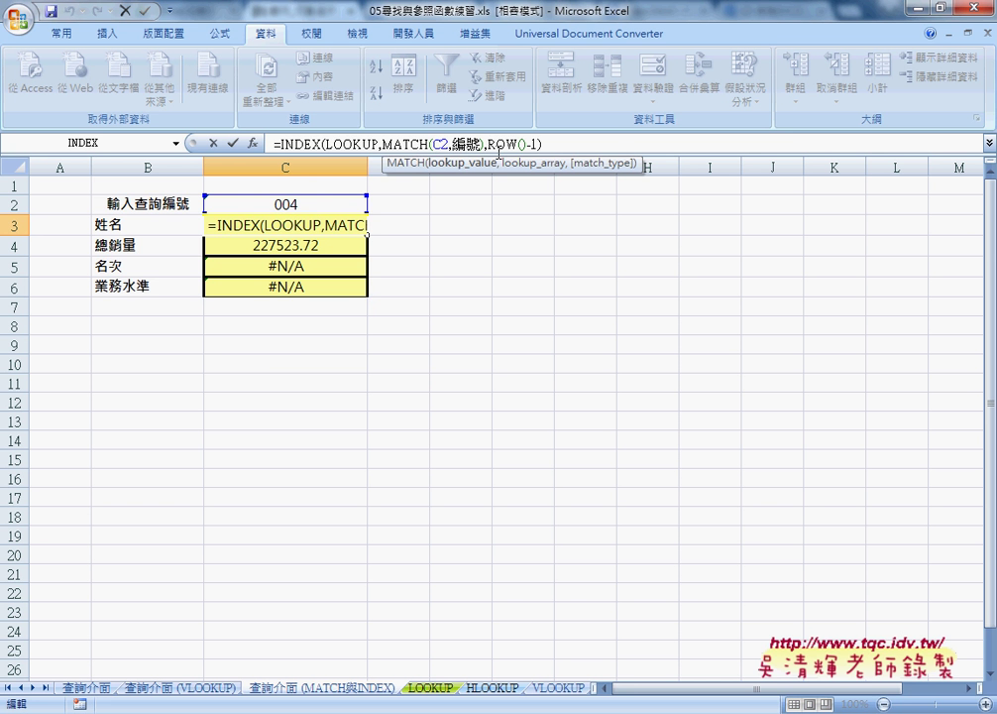
{"action": "type", "text": "$"}
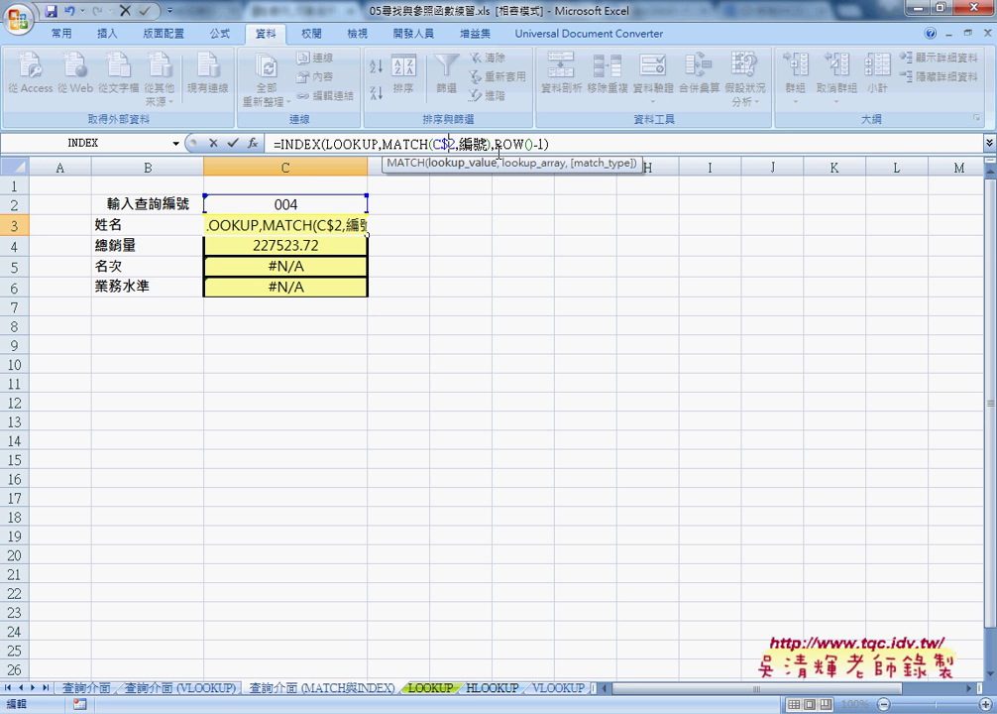
{"action": "left_click", "coordinate": [233, 144]}
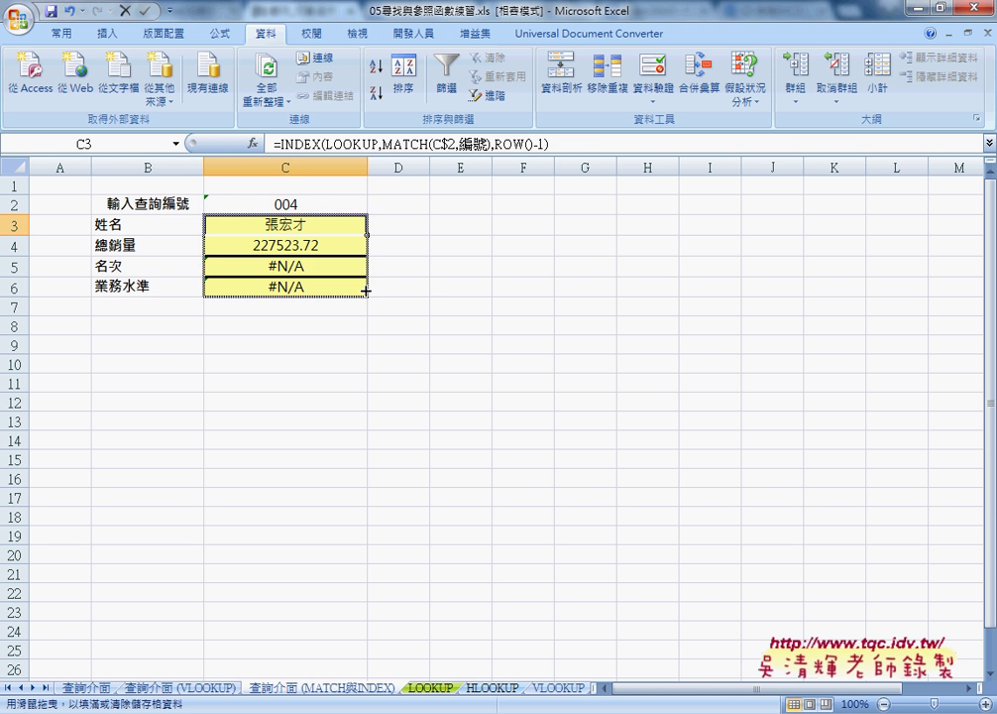
{"action": "left_click_drag", "start_coordinate": [367, 235], "coordinate": [362, 291]}
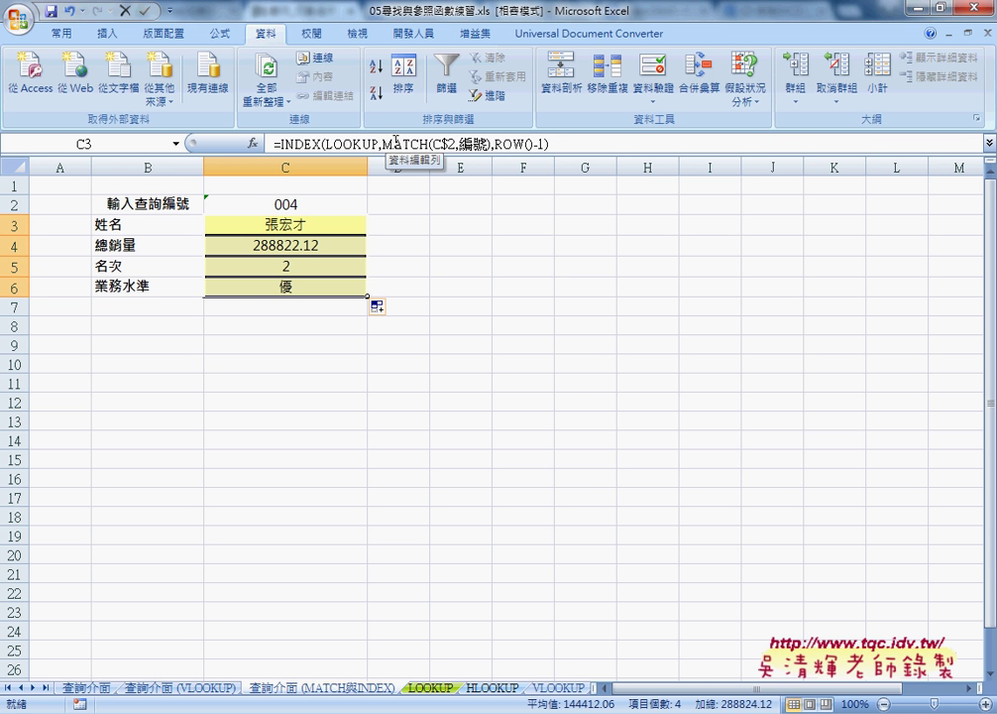
Reopen C3's INDEX array-form arguments and inspect the LOOKUP array and row number values
{"action": "left_click", "coordinate": [286, 226]}
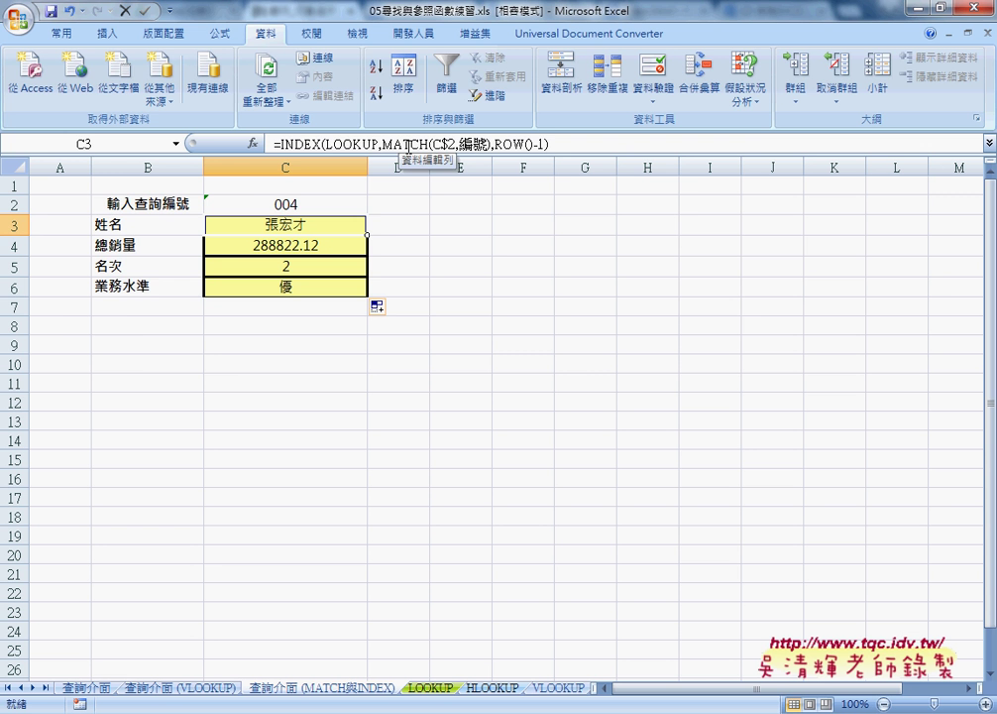
{"action": "left_click", "coordinate": [300, 144]}
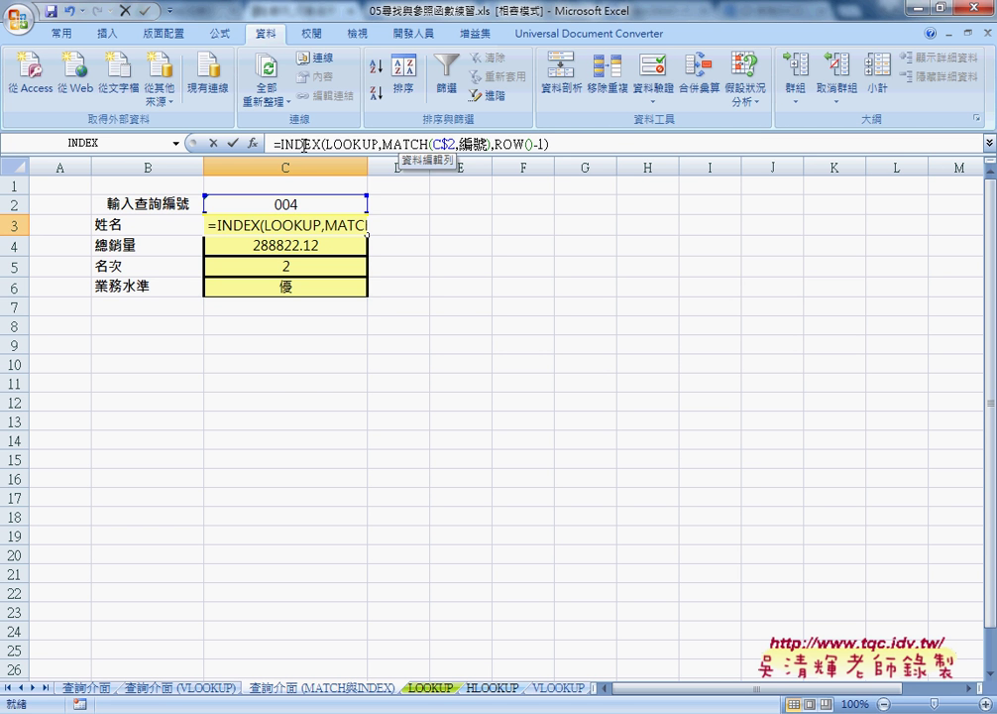
{"action": "left_click", "coordinate": [254, 144]}
{"action": "left_click", "coordinate": [730, 334]}
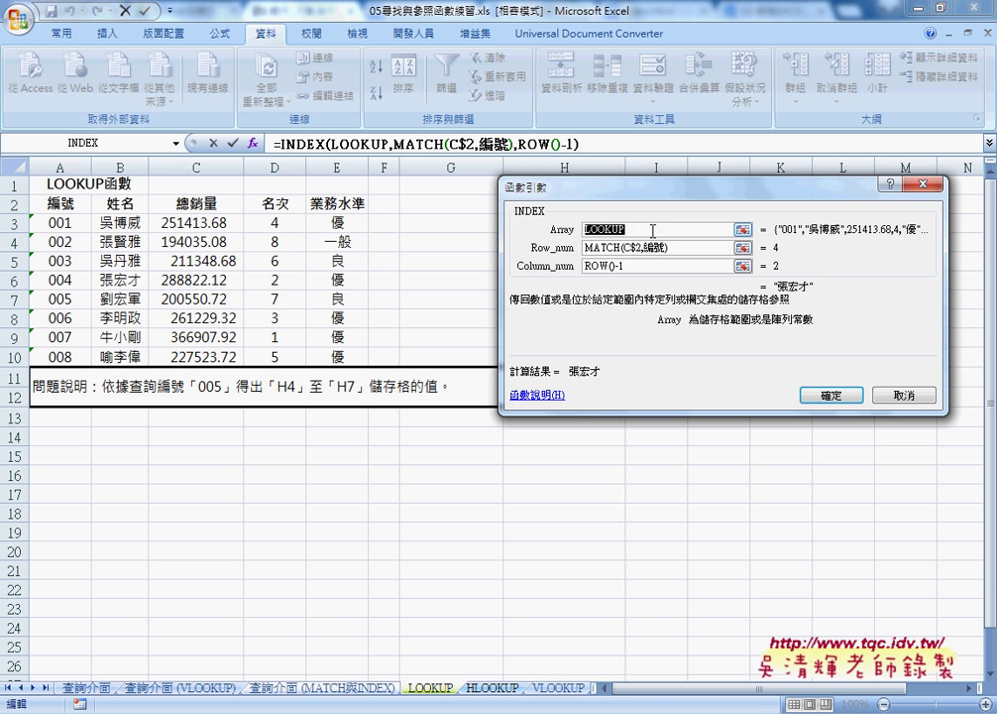
{"action": "left_click", "coordinate": [650, 231]}
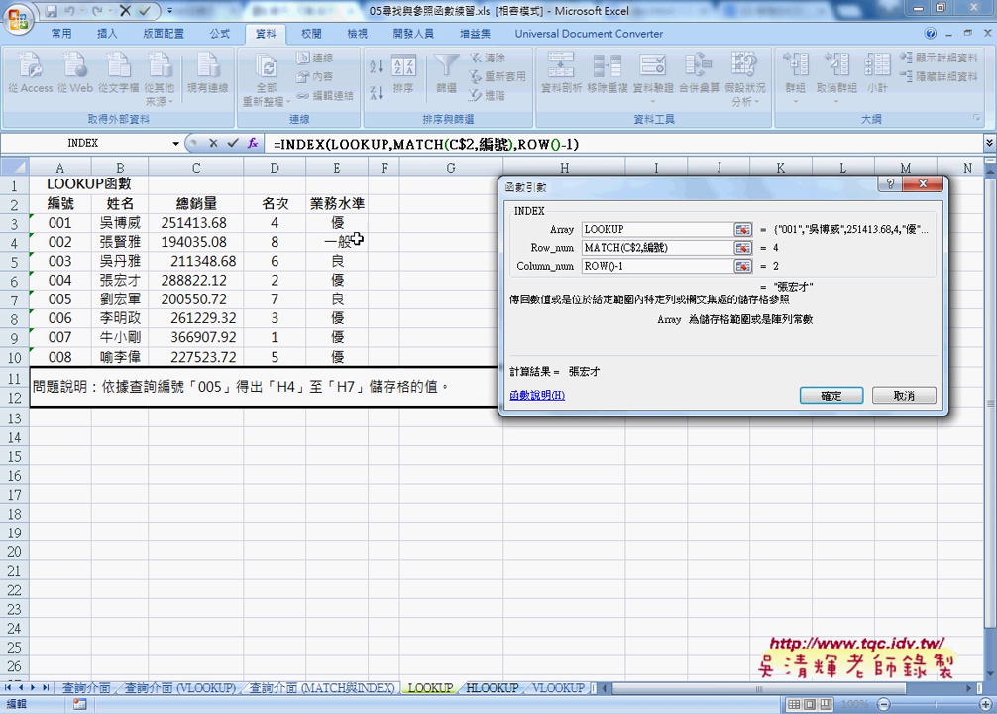
{"action": "left_click", "coordinate": [620, 247]}
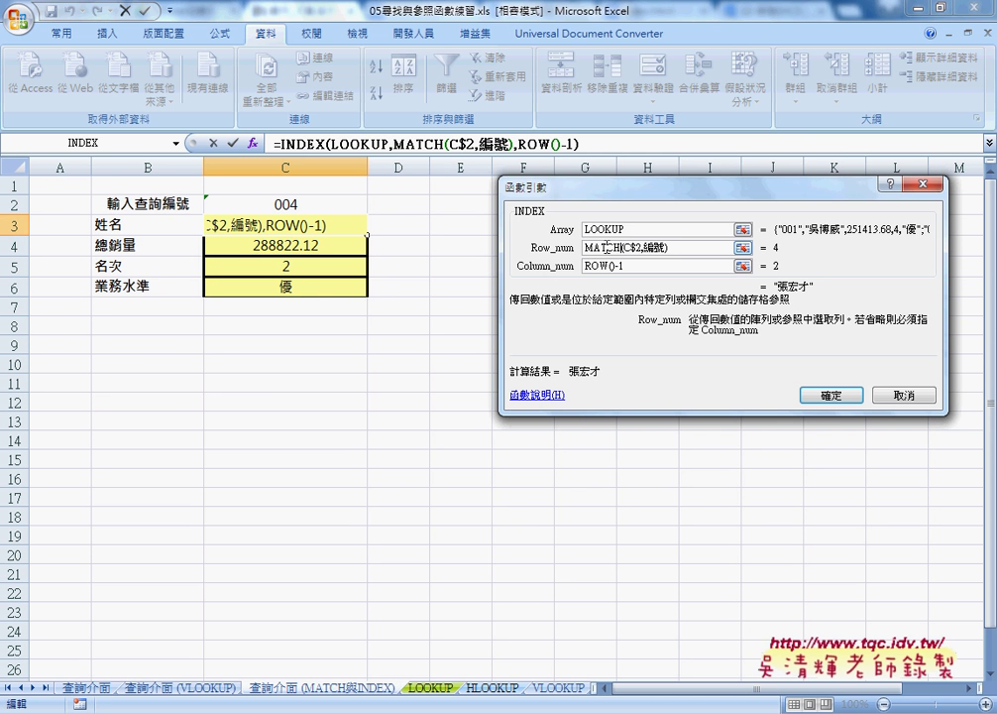
{"action": "double_click", "coordinate": [606, 229]}
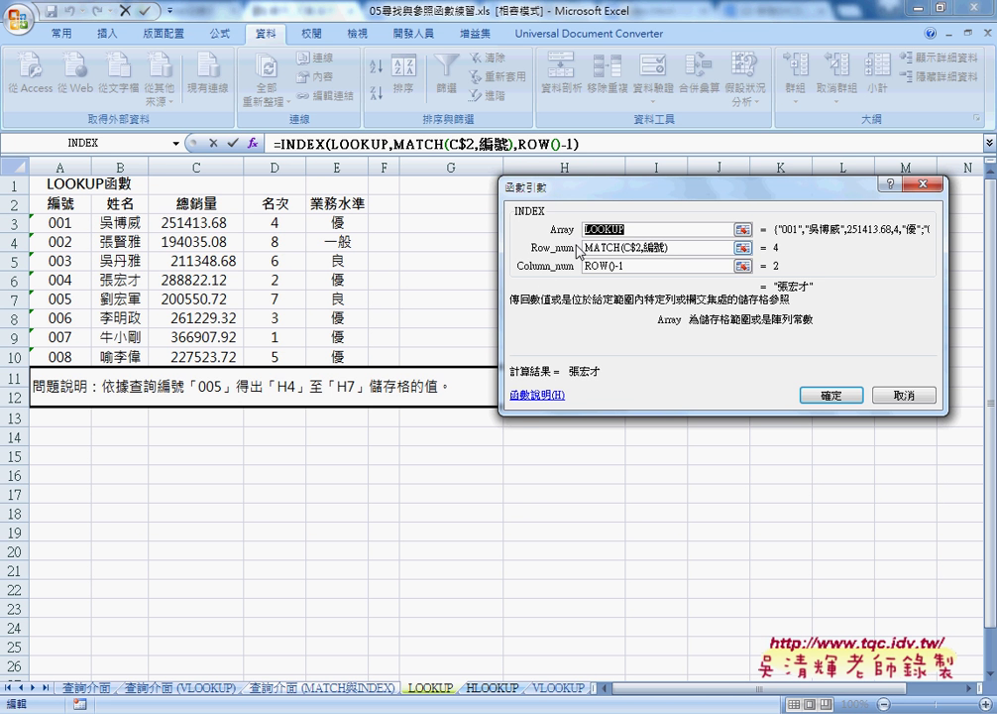